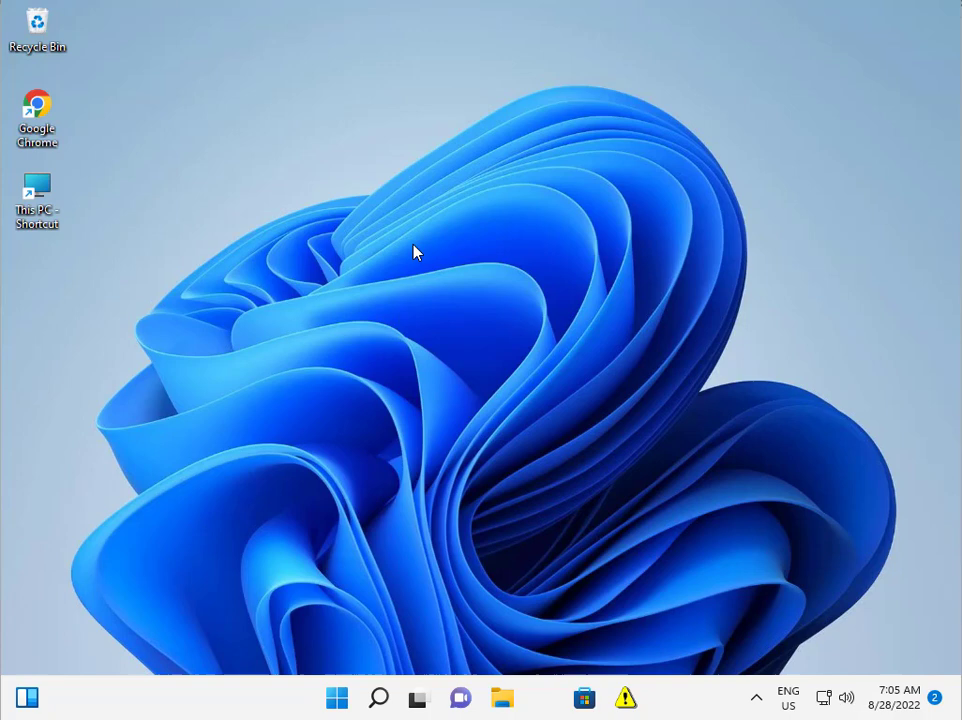
# Search Windows for the Services app and run it as administrator.
pyautogui.click(331, 704)
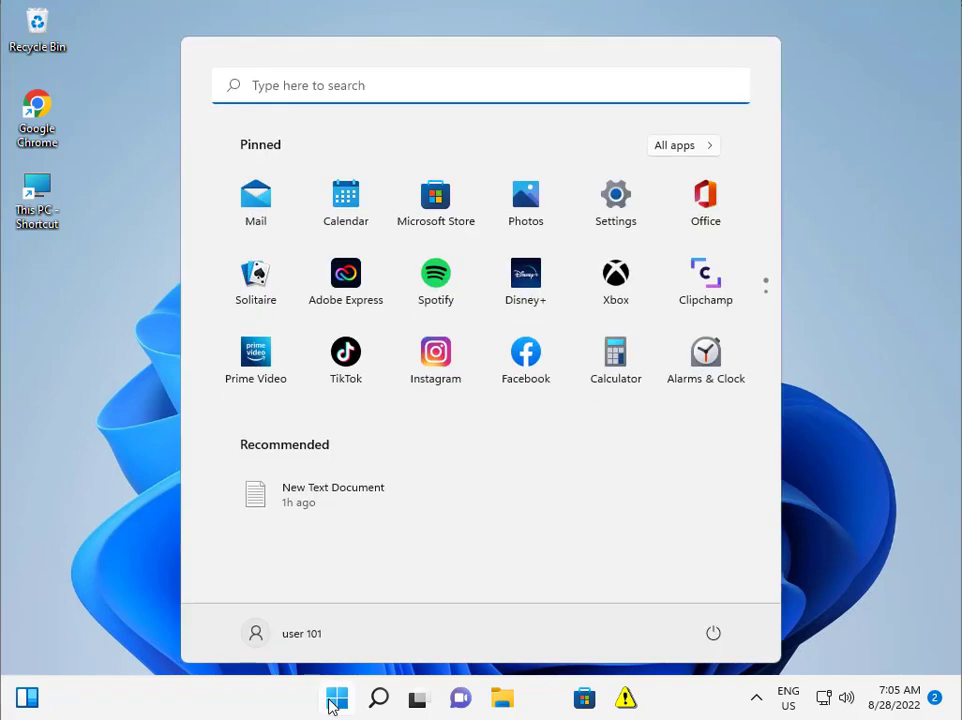
pyautogui.write('servi')
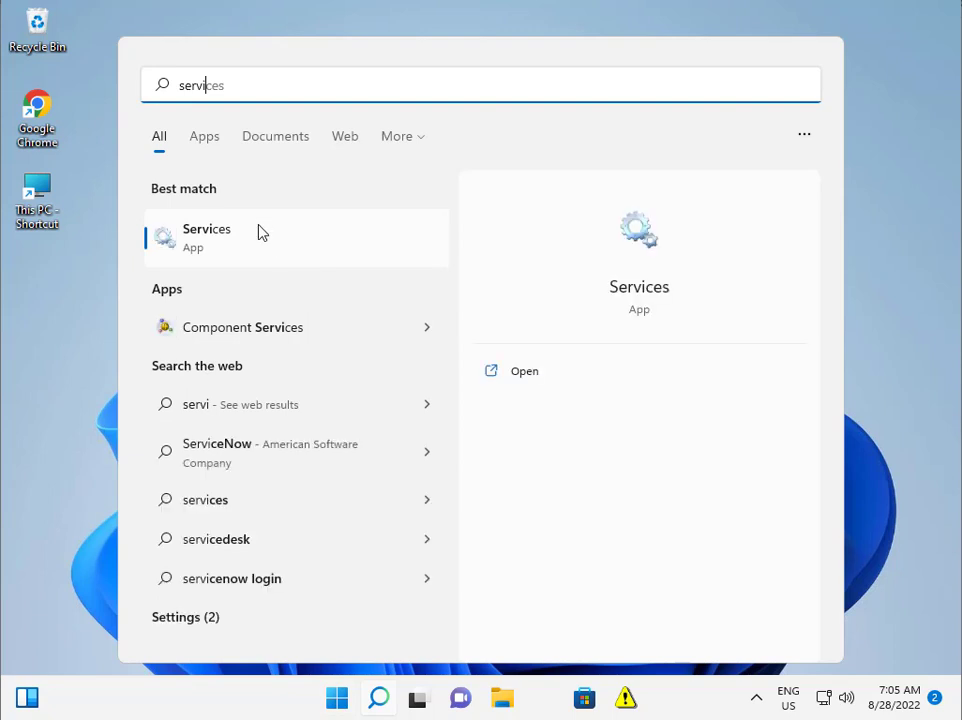
pyautogui.rightClick(258, 234)
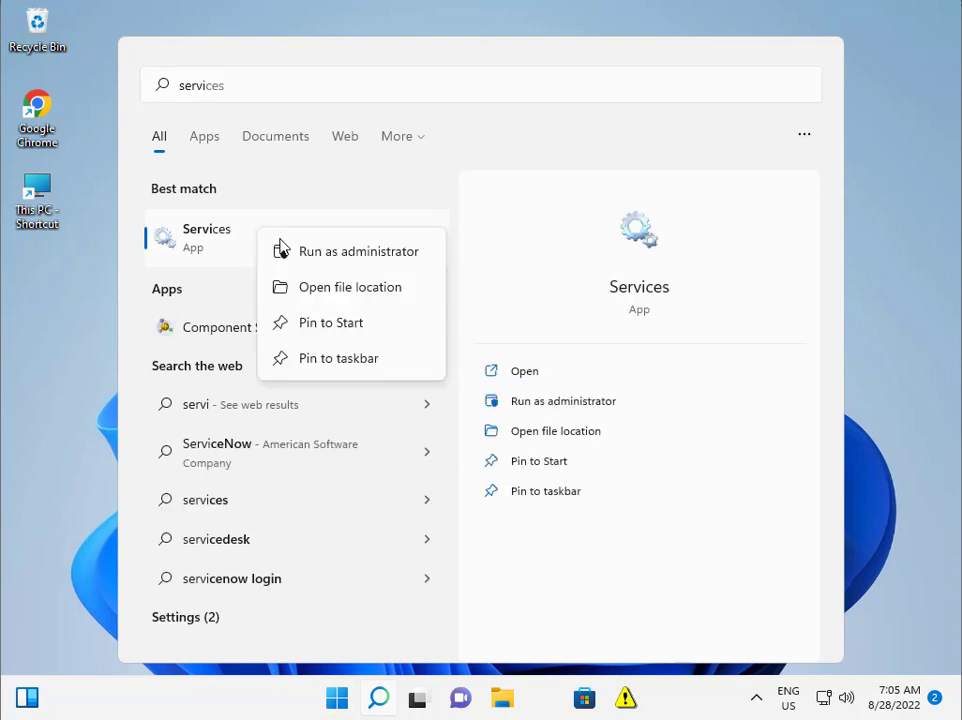
pyautogui.click(295, 251)
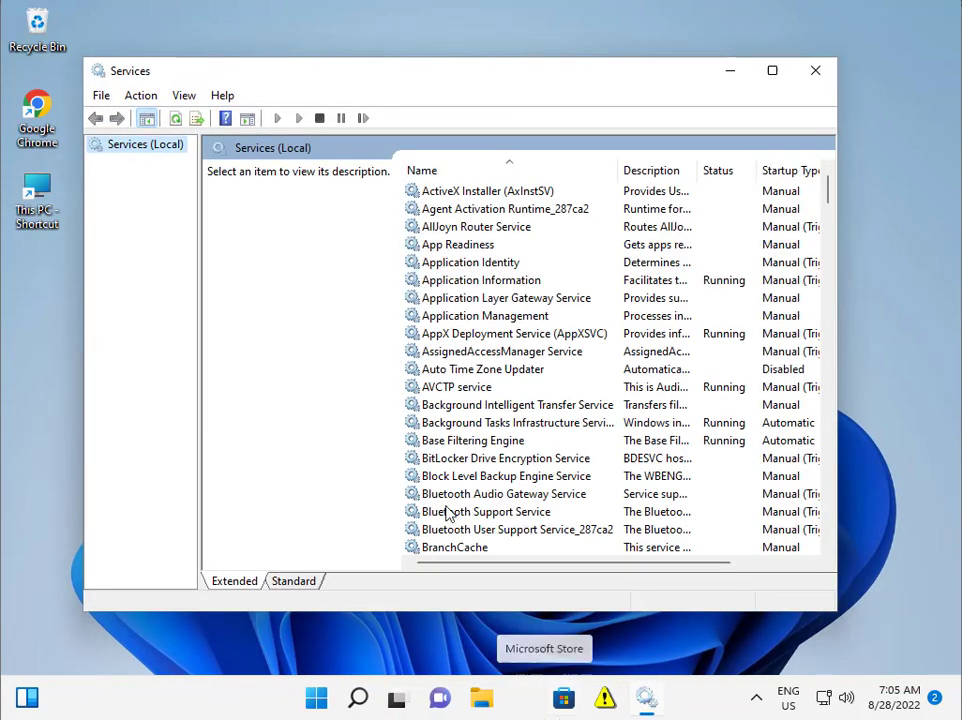
# Find the IPsec Policy Agent service, restart it, and close the Services window.
pyautogui.click(483, 391)
pyautogui.press('i')
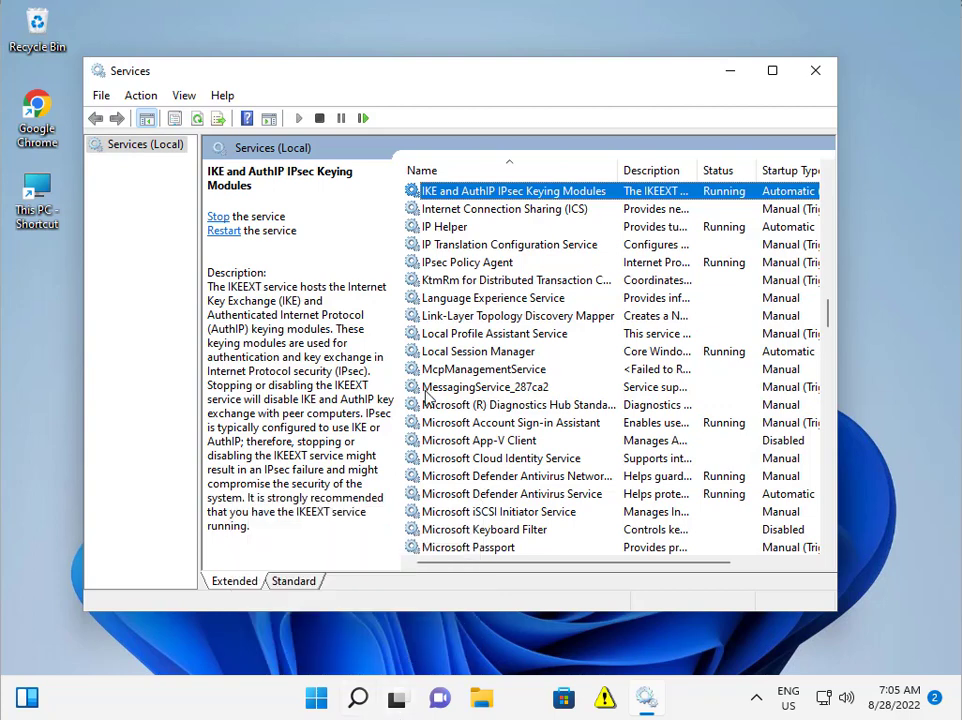
pyautogui.click(455, 263)
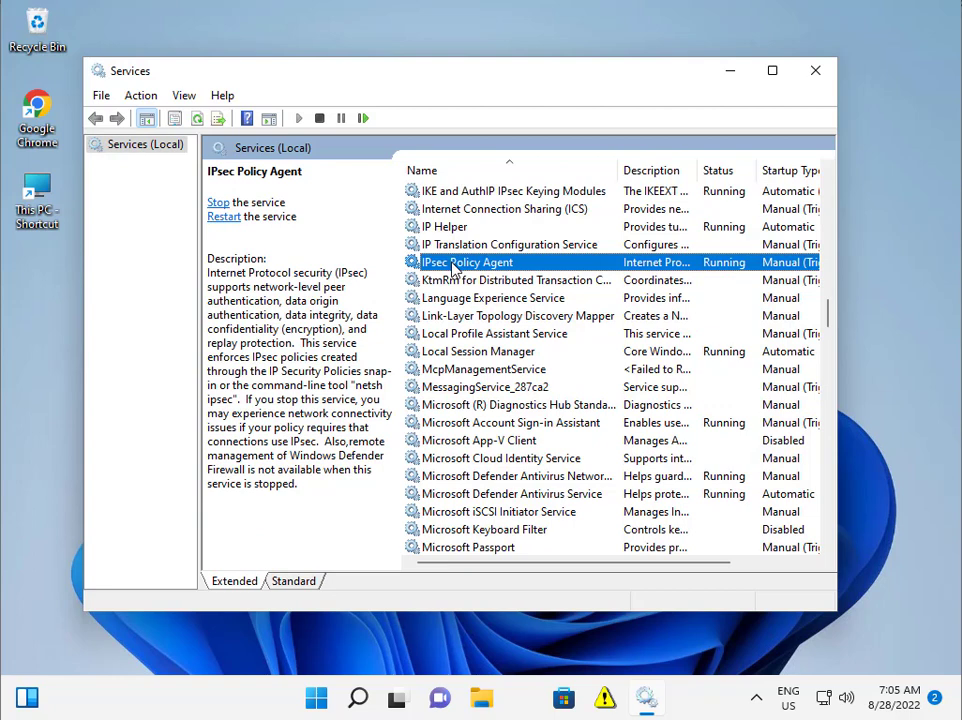
pyautogui.doubleClick(453, 264)
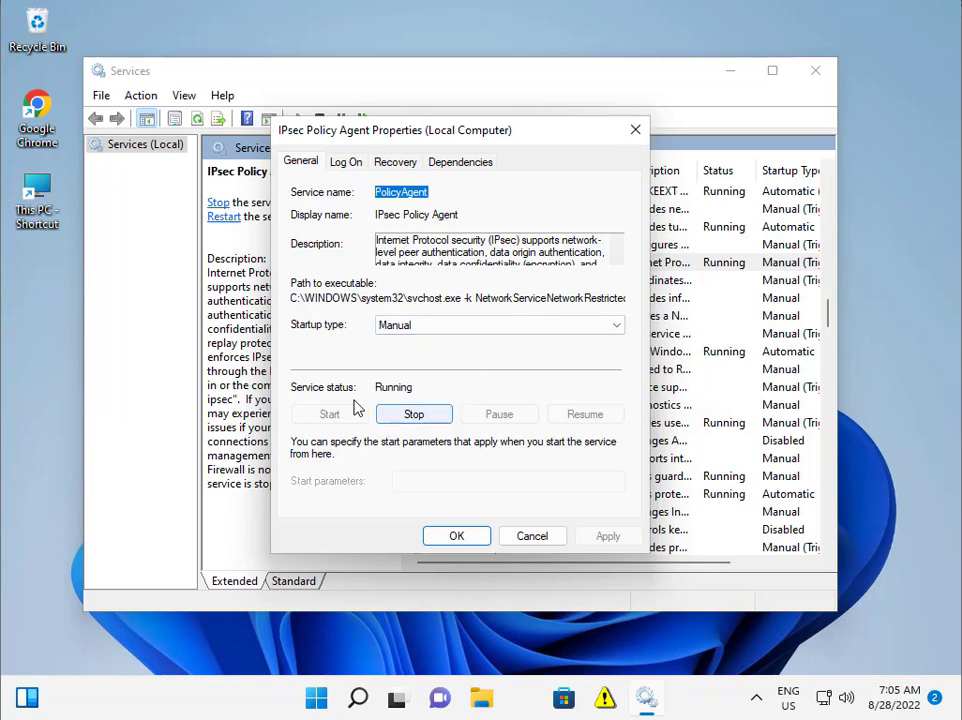
pyautogui.press('Escape')
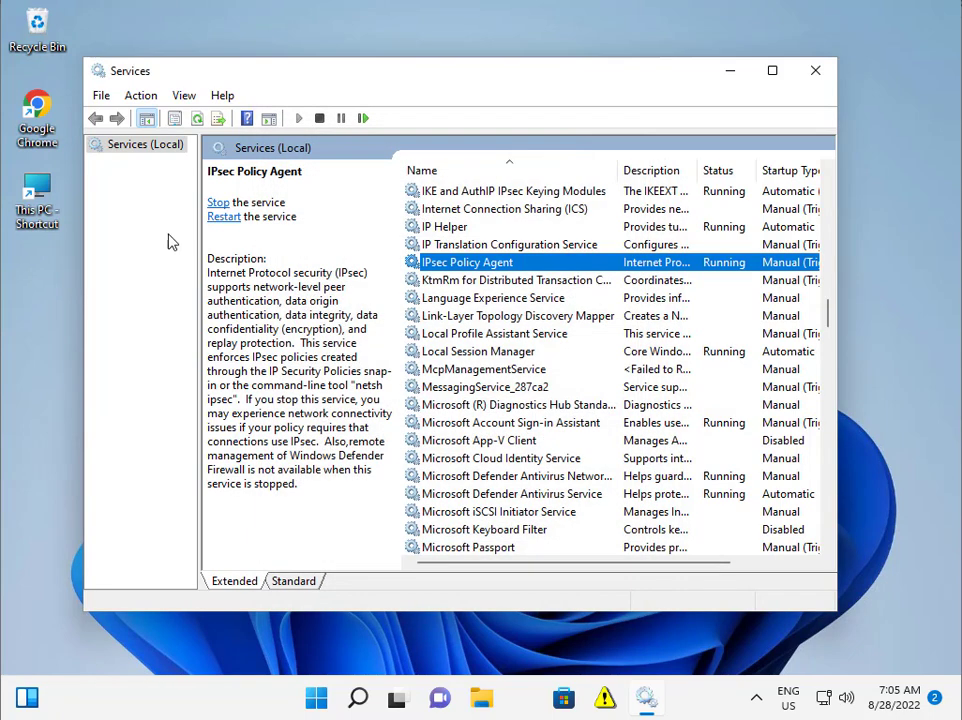
pyautogui.click(224, 218)
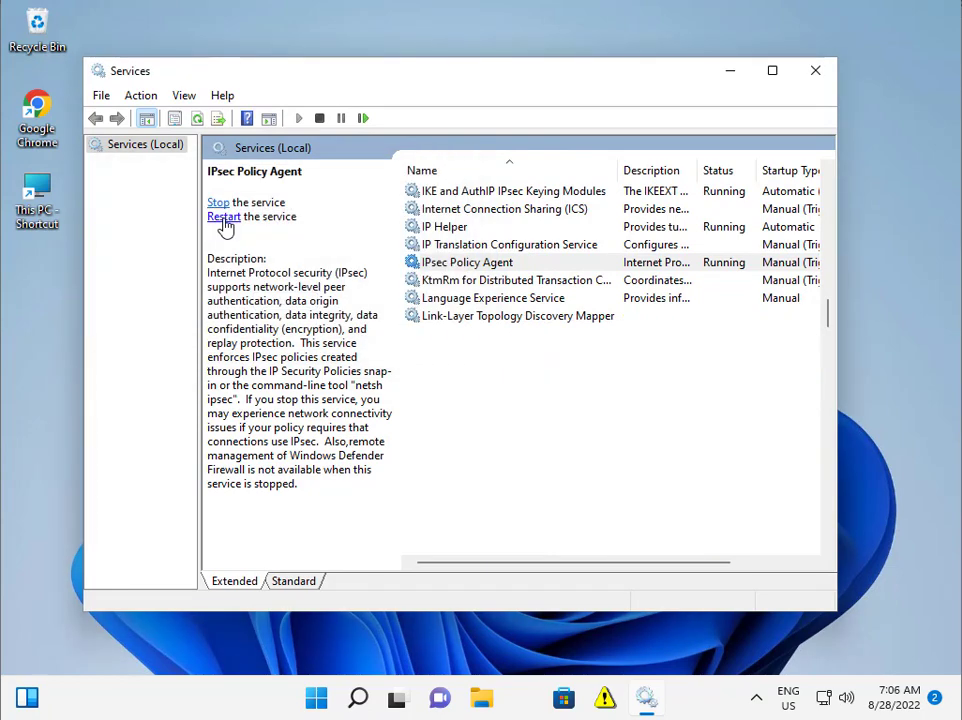
pyautogui.click(815, 70)
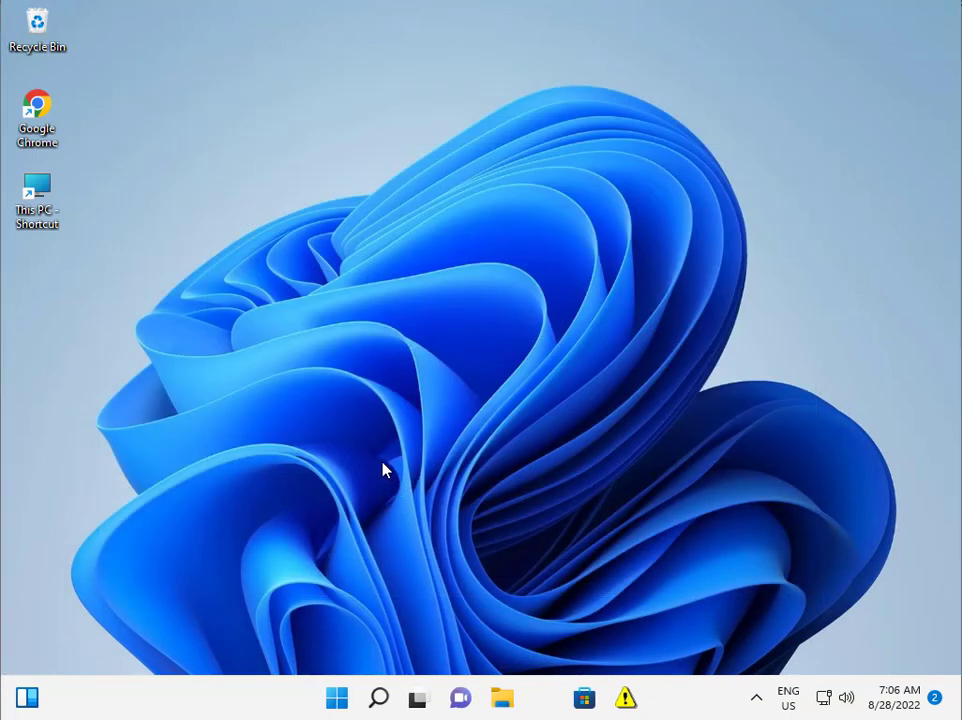
# Run gpedit.msc to launch the Local Group Policy Editor, widen its tree pane and maximize the window.
pyautogui.press('super+r')
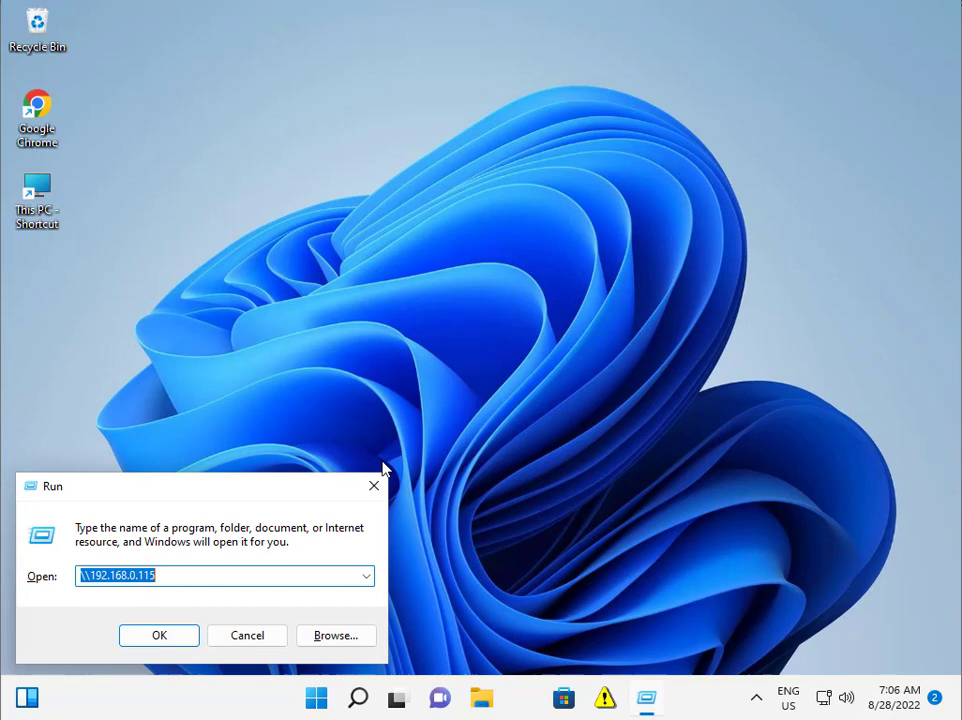
pyautogui.write('gpedit.msc')
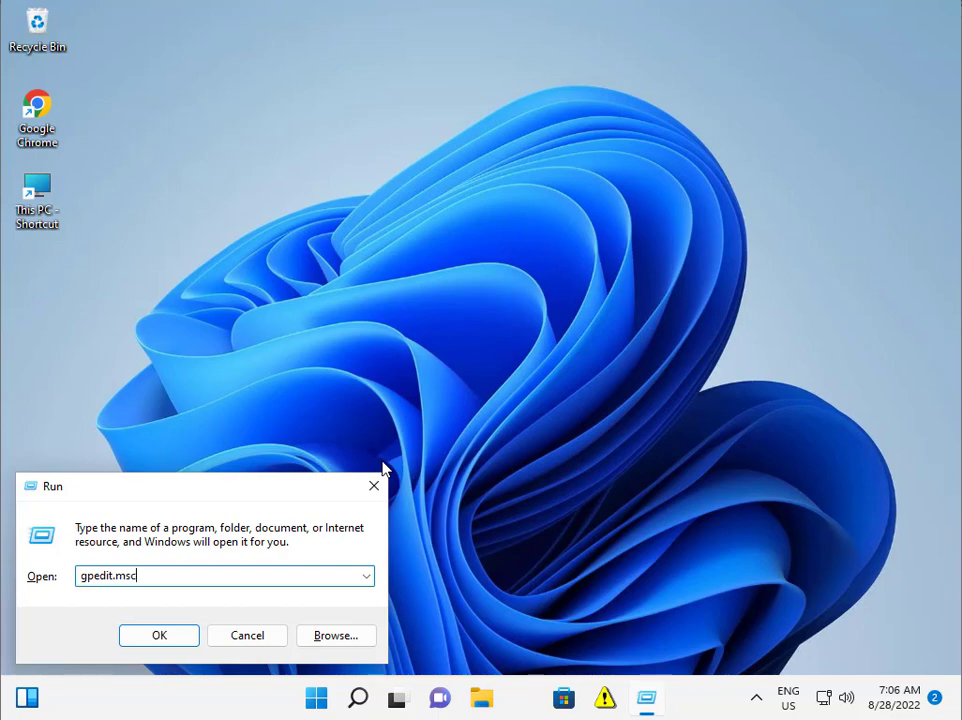
pyautogui.press('Return')
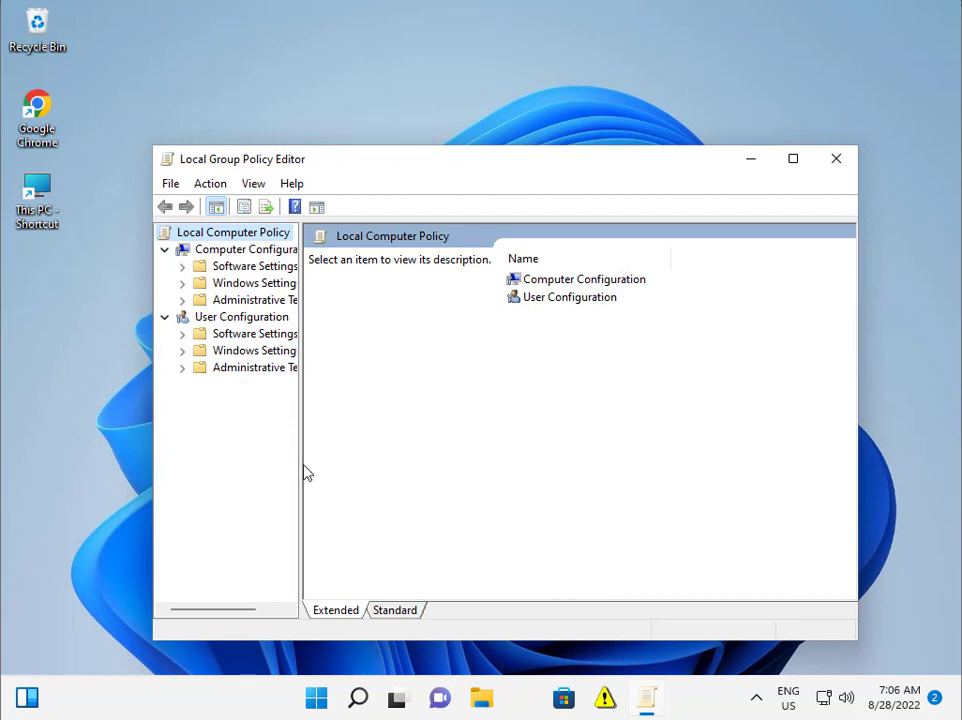
pyautogui.moveTo(298, 462); pyautogui.dragTo(381, 460)
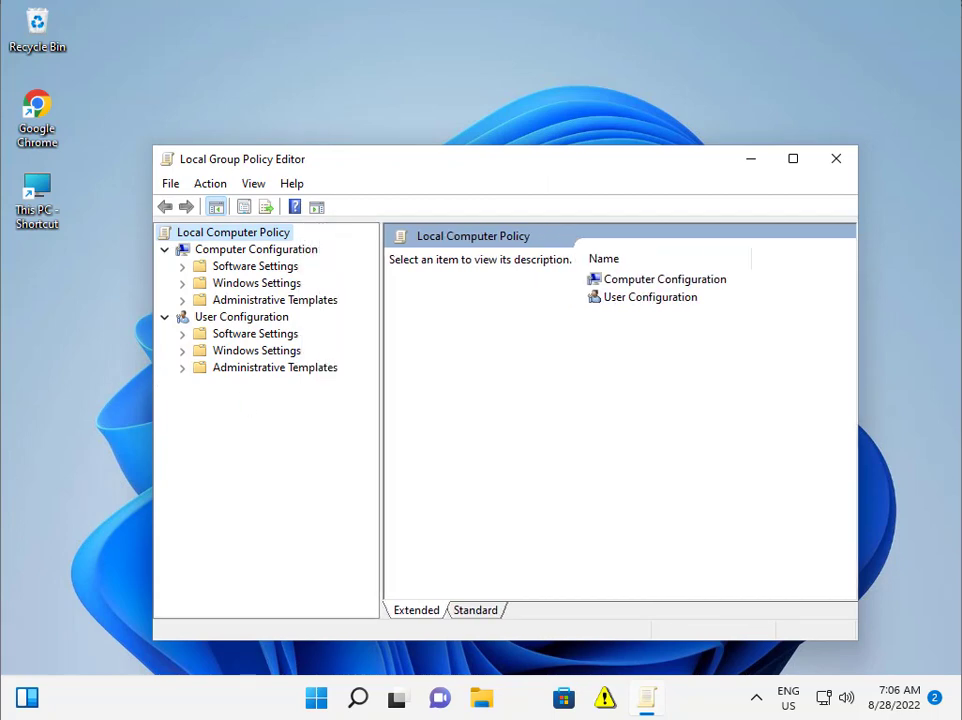
pyautogui.click(795, 160)
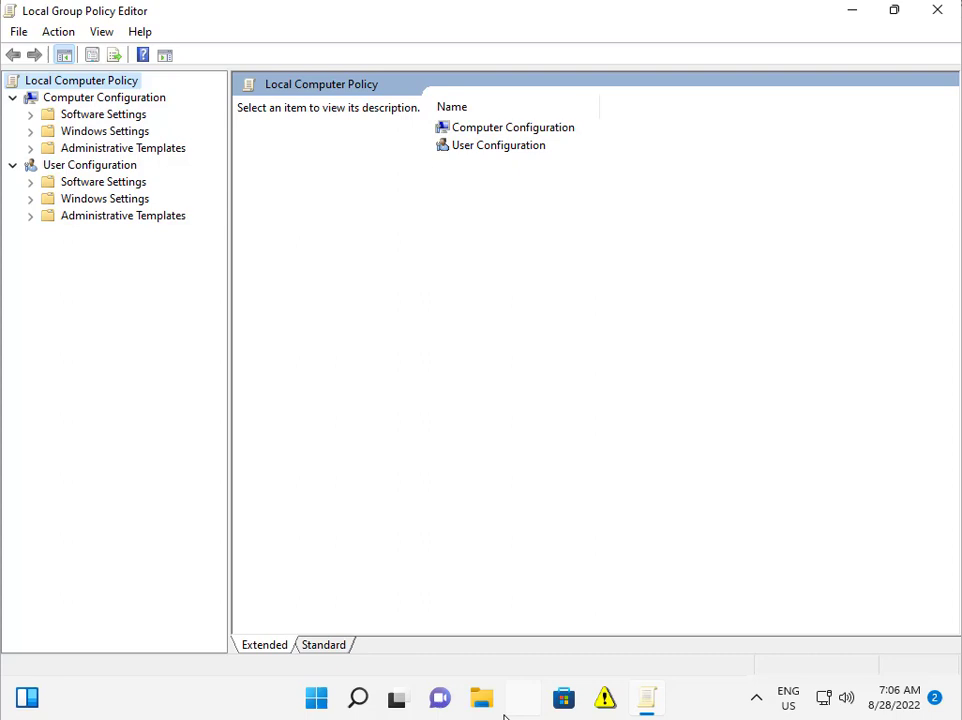
# Show the Logon policies under Computer Configuration > Administrative Templates > System.
pyautogui.click(30, 148)
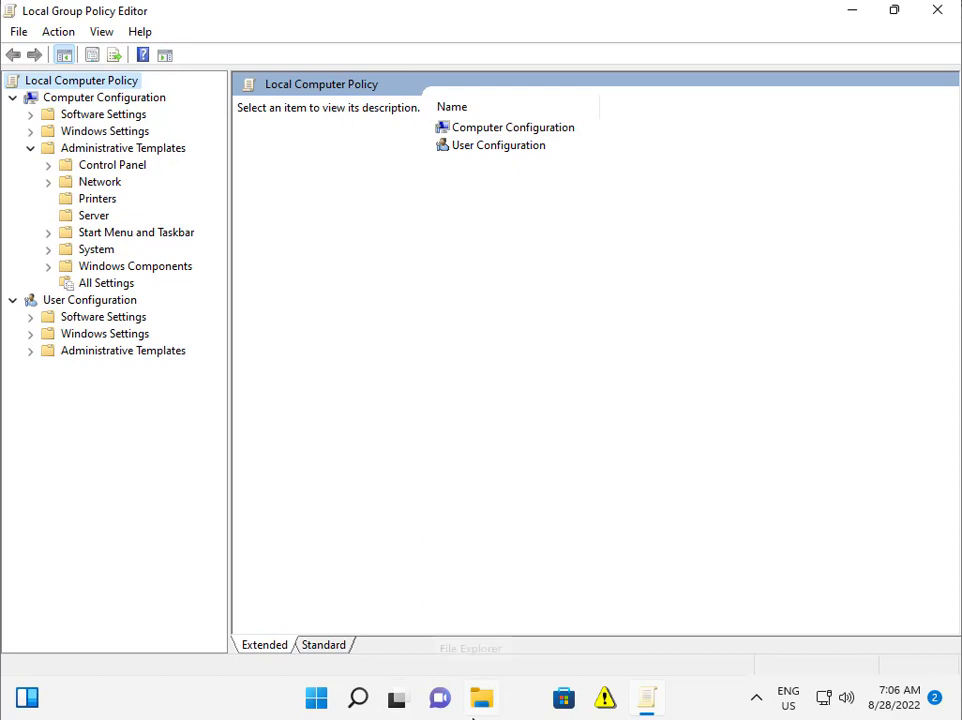
pyautogui.click(46, 251)
pyautogui.scroll(-1, 138, 398)
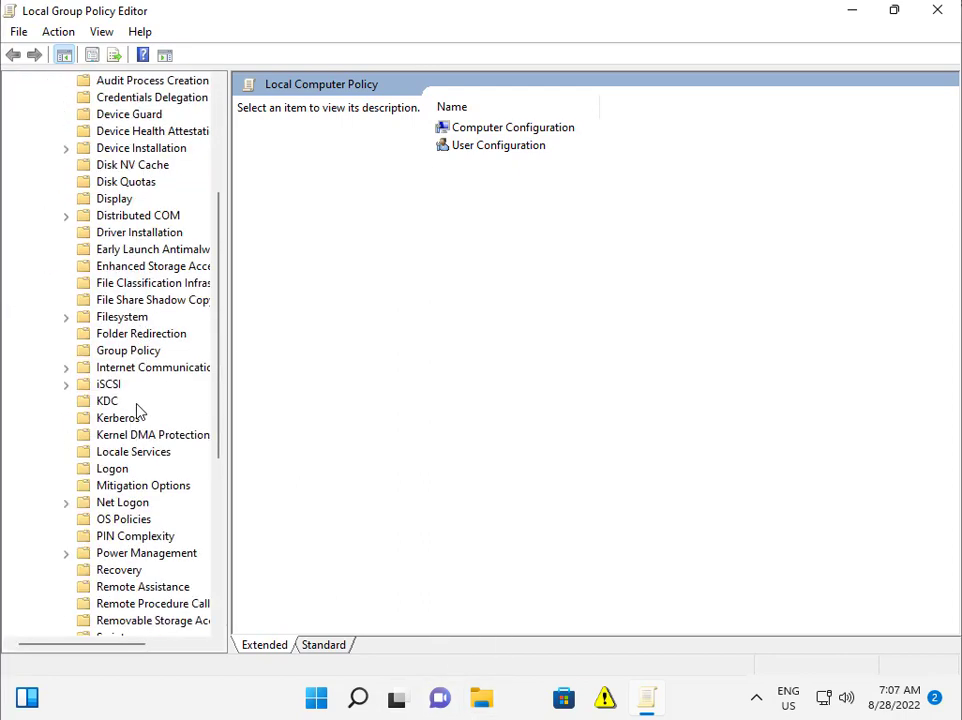
pyautogui.click(108, 472)
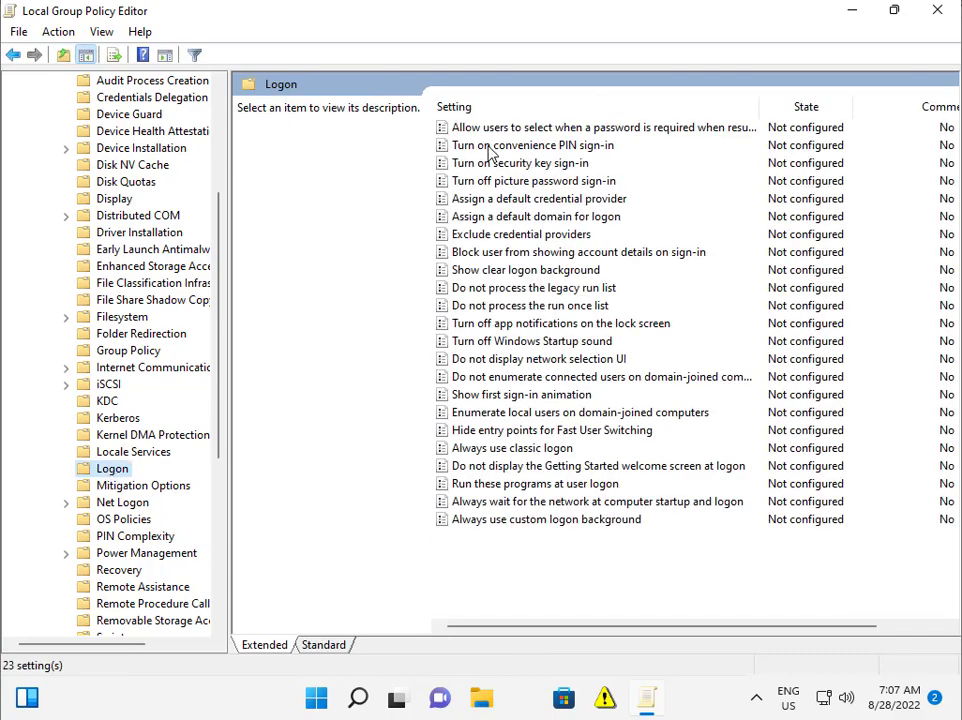
# Set the "Turn on convenience PIN sign-in" policy to Enabled, apply it, and close the Group Policy Editor.
pyautogui.click(490, 147)
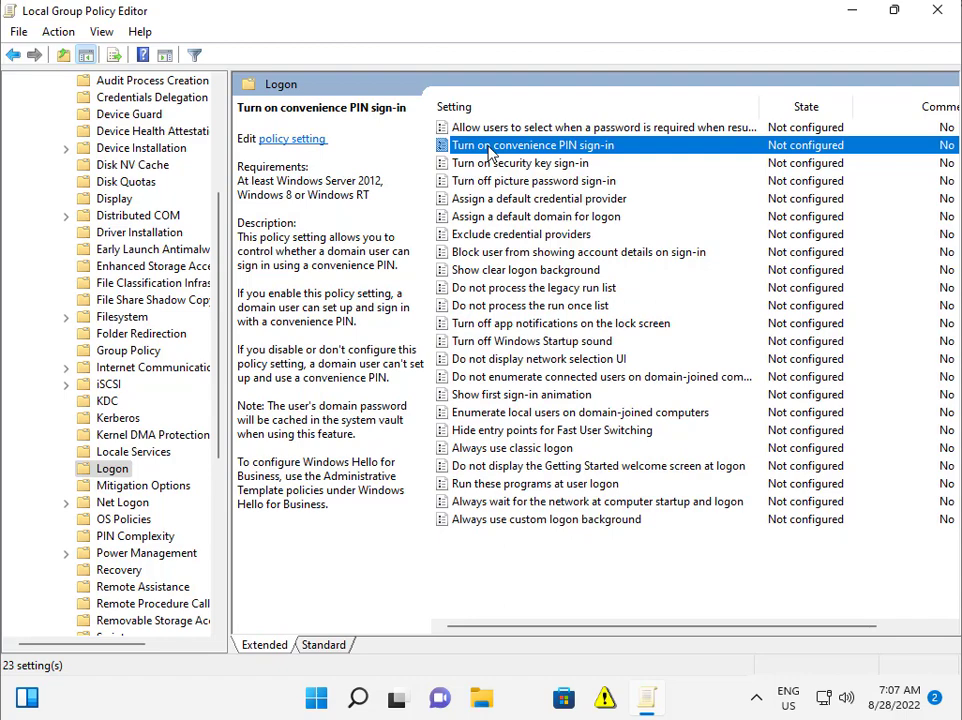
pyautogui.doubleClick(490, 147)
pyautogui.click(77, 145)
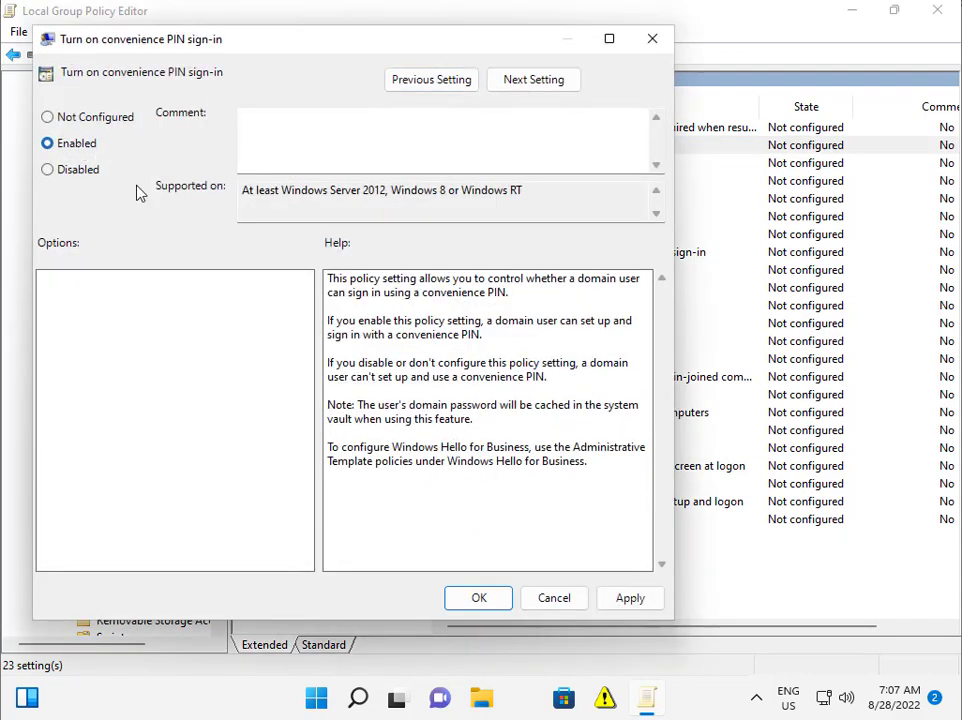
pyautogui.click(628, 603)
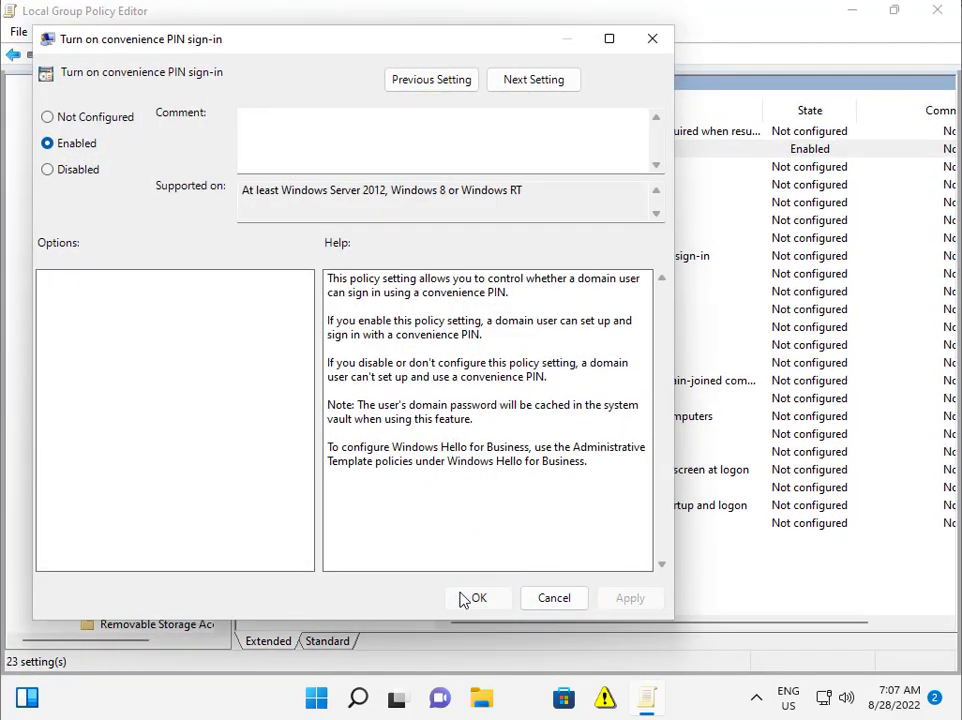
pyautogui.click(472, 598)
pyautogui.click(936, 12)
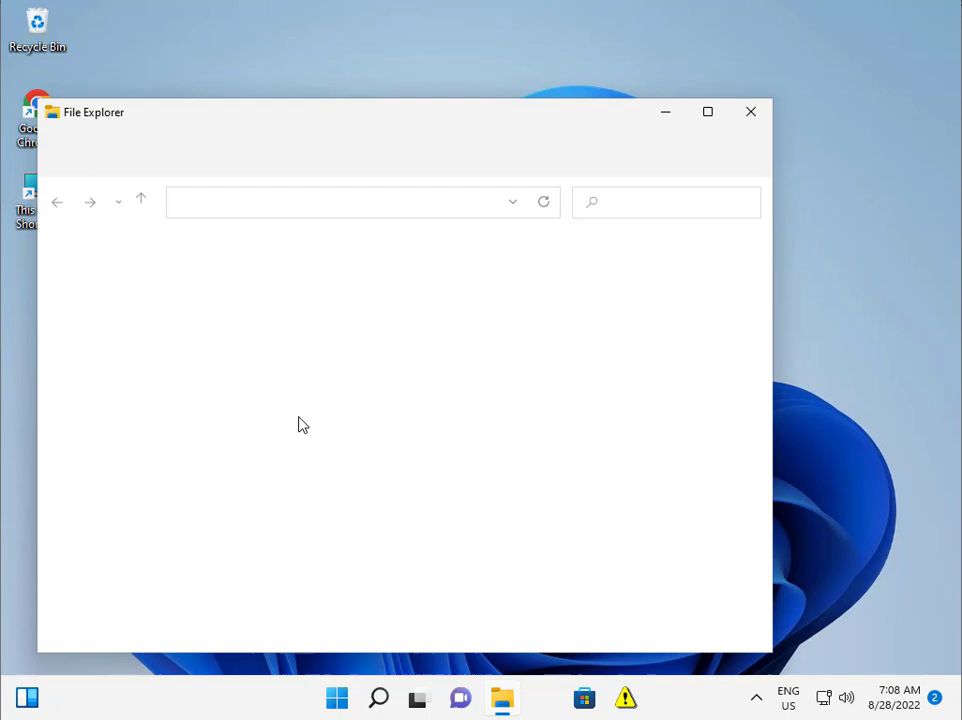
# In a maximized File Explorer window, go to the Windows folder on Local Disk (C:).
pyautogui.click(710, 113)
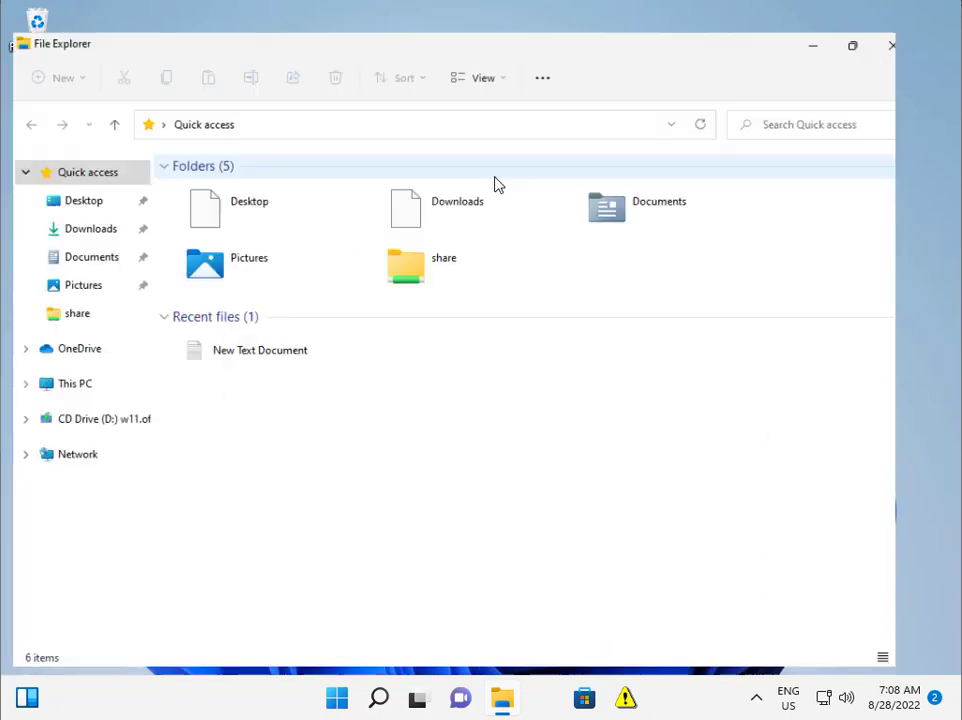
pyautogui.click(75, 372)
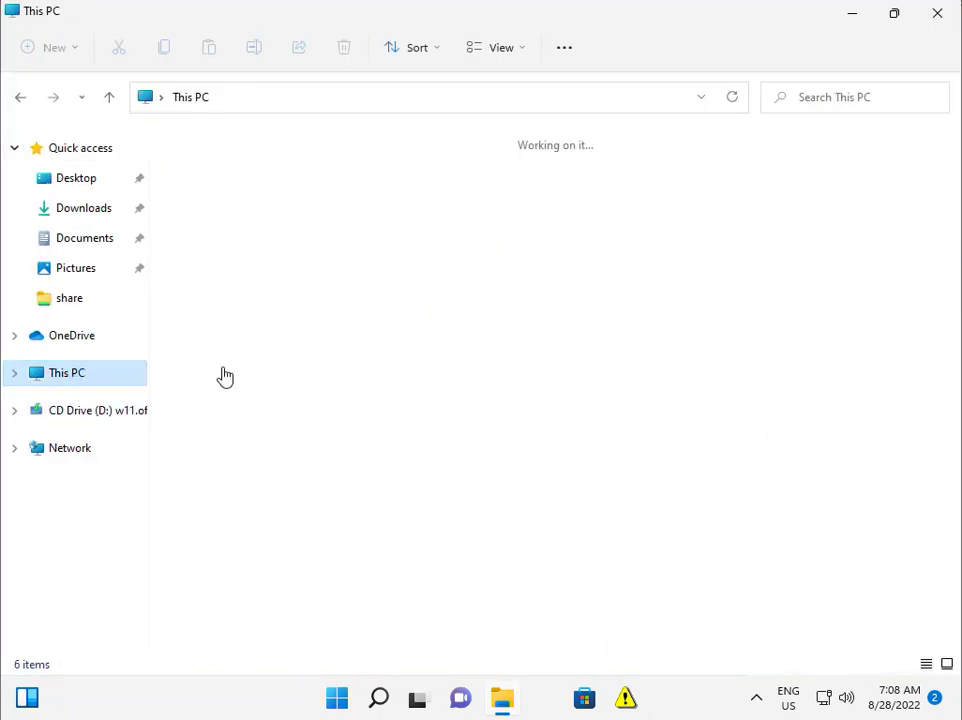
pyautogui.click(266, 316)
pyautogui.doubleClick(266, 316)
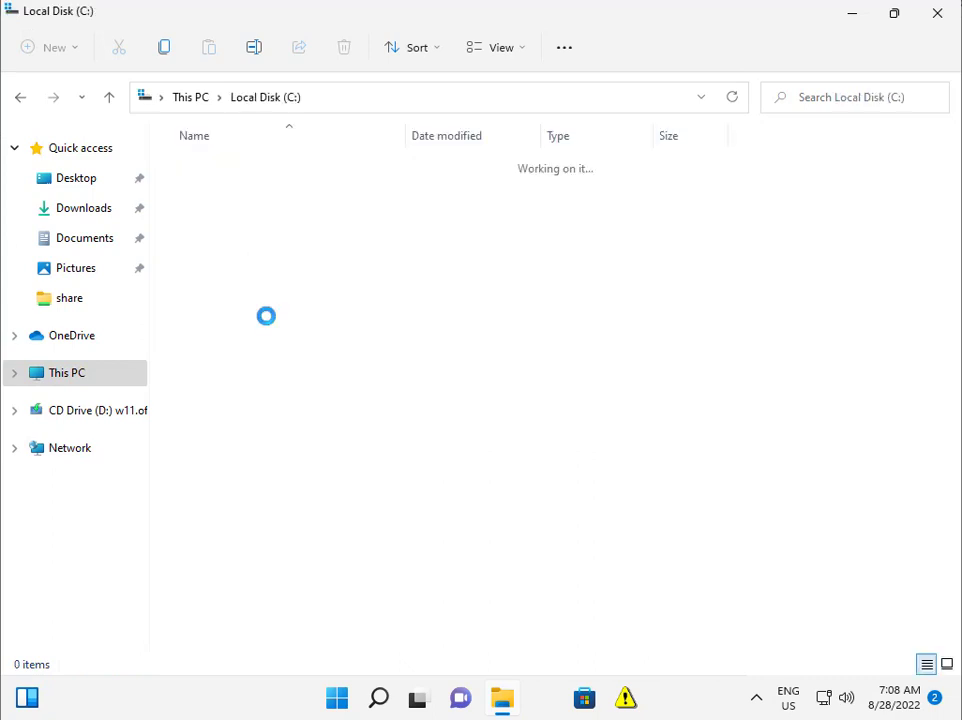
pyautogui.click(249, 377)
pyautogui.doubleClick(249, 377)
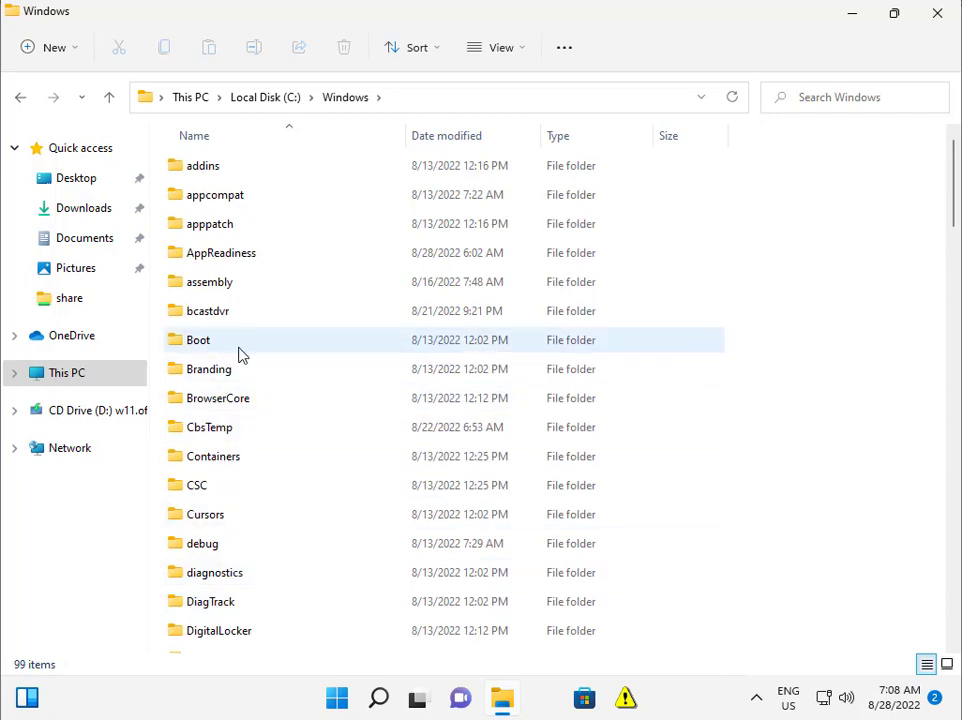
# Open the LocalService folder inside ServiceProfiles, granting permanent access to it.
pyautogui.scroll(-11, 240, 354)
pyautogui.scroll(-6, 262, 367)
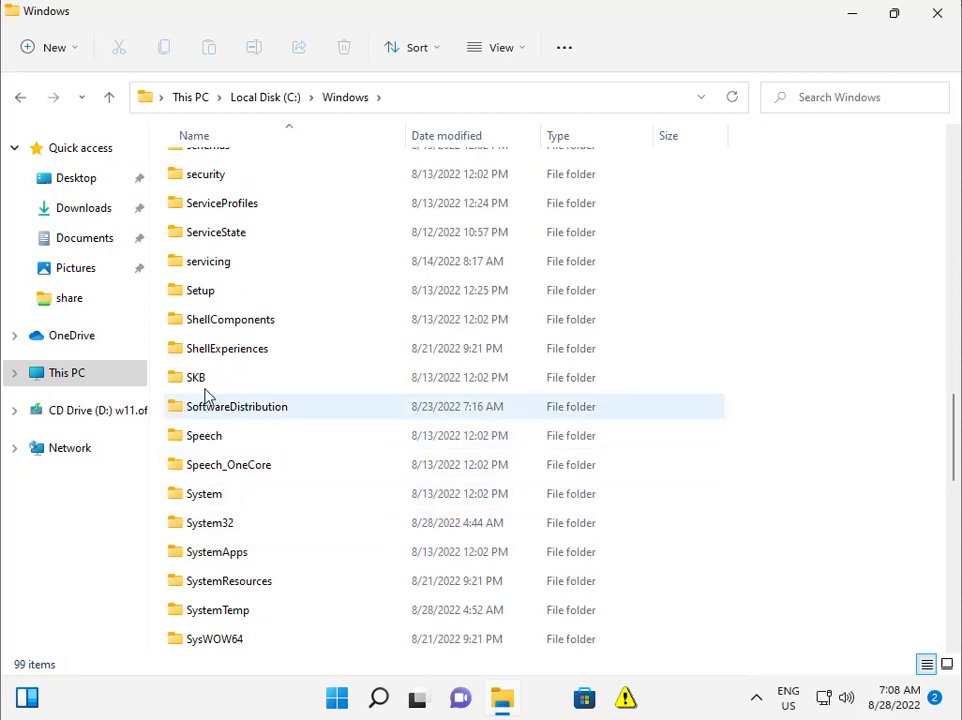
pyautogui.click(219, 215)
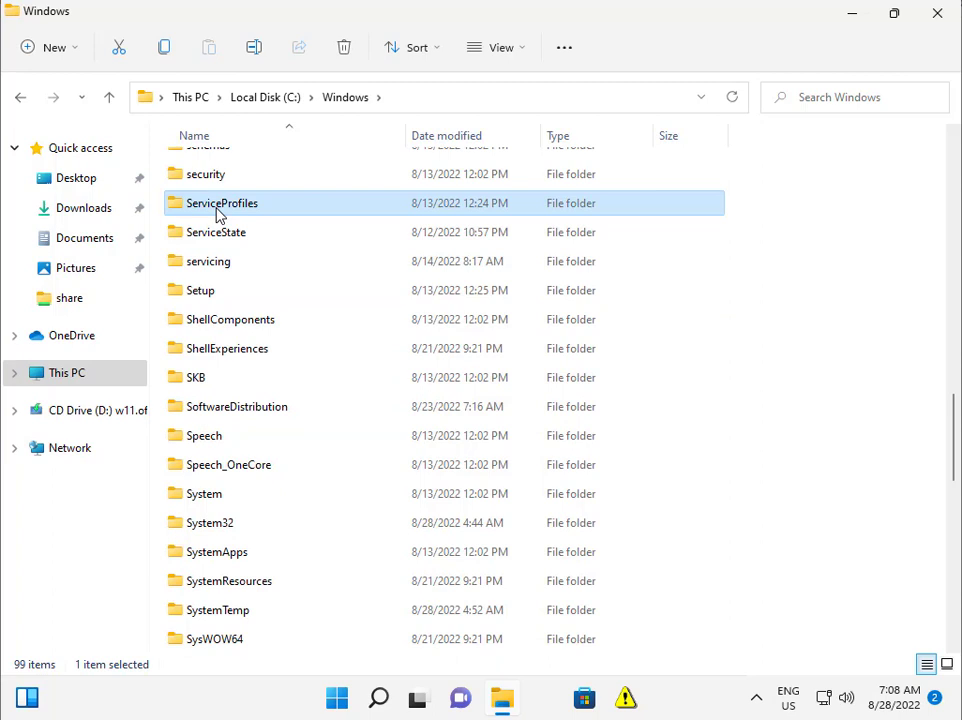
pyautogui.doubleClick(219, 210)
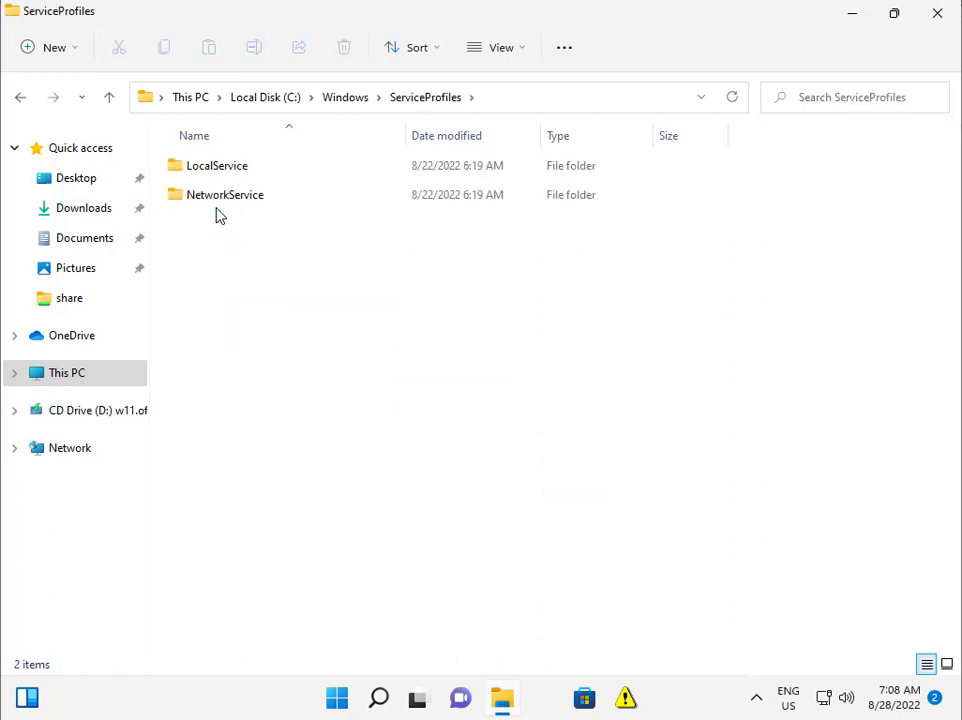
pyautogui.doubleClick(232, 167)
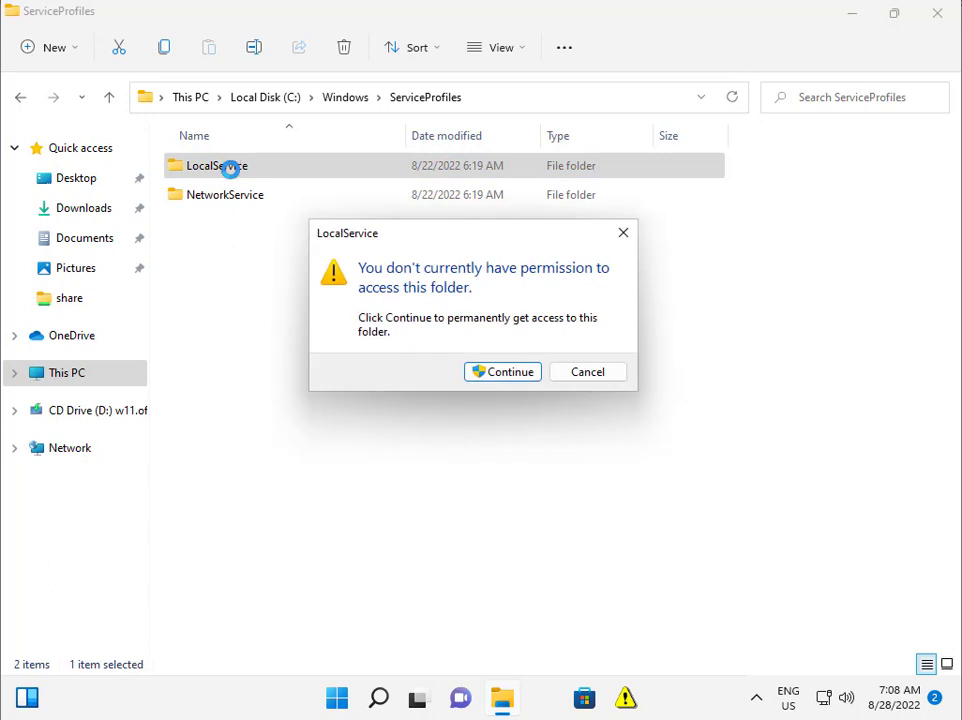
pyautogui.click(513, 371)
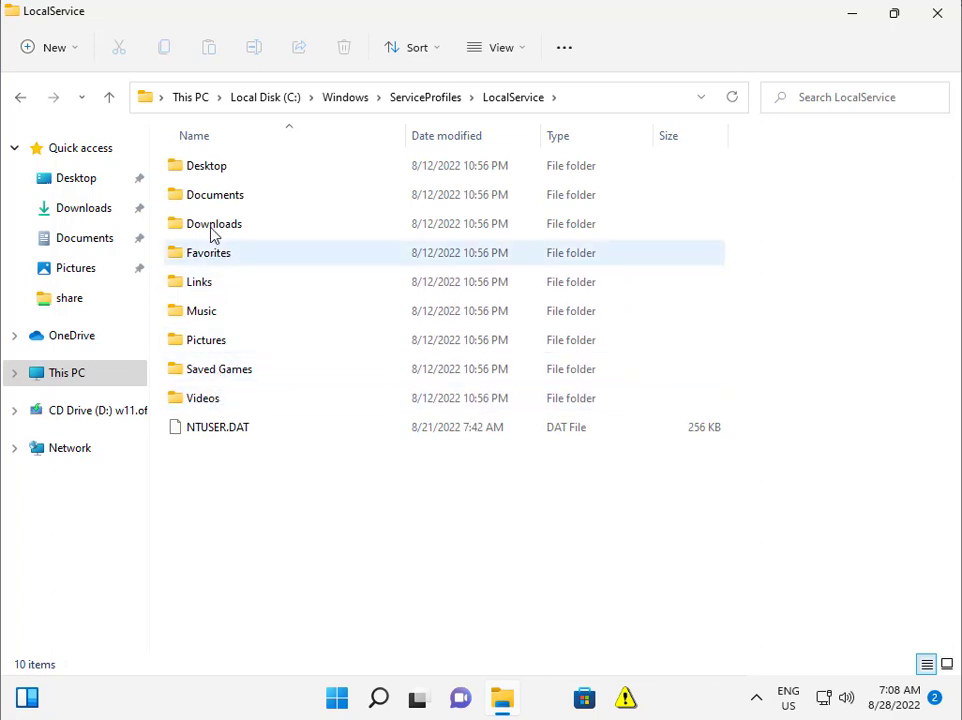
# Show hidden items in the LocalService folder and open its AppData folder, granting permanent access to it.
pyautogui.click(503, 50)
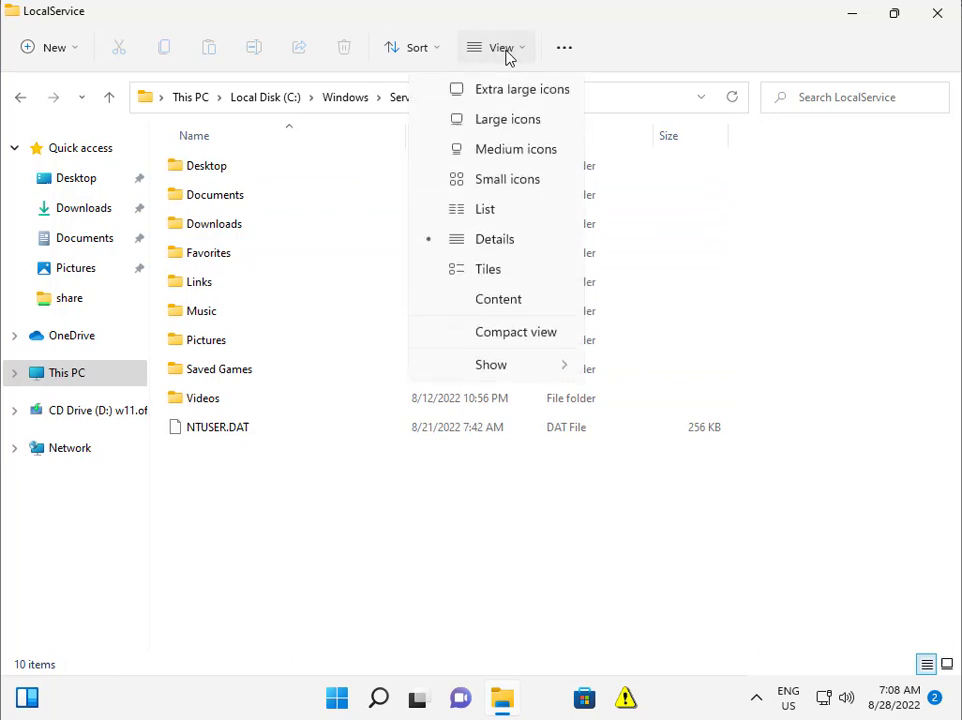
pyautogui.moveTo(509, 370)
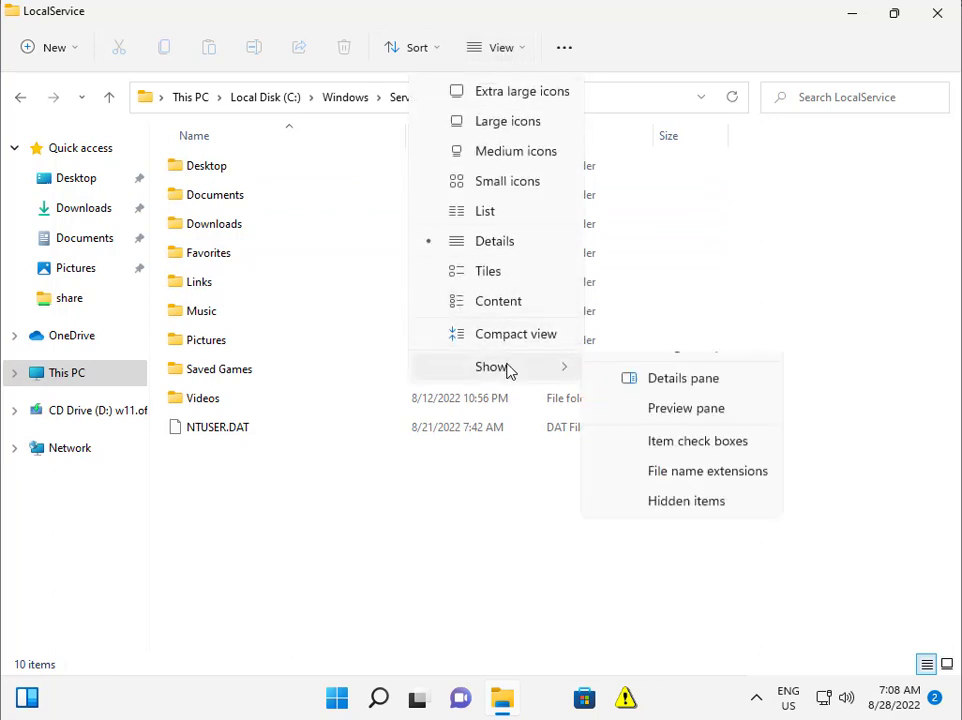
pyautogui.click(667, 527)
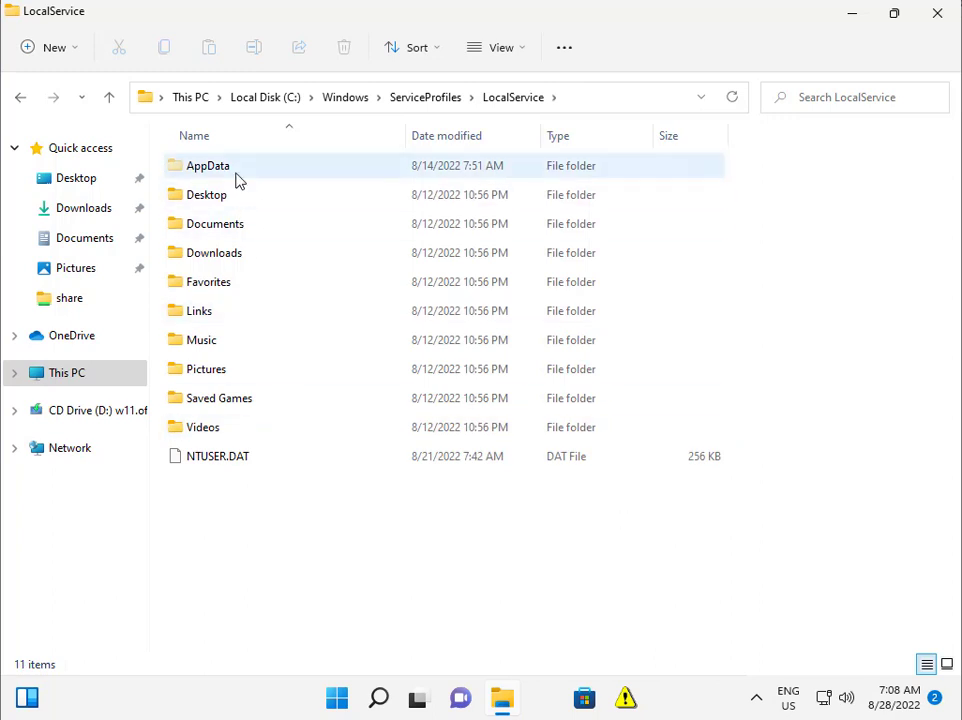
pyautogui.doubleClick(236, 170)
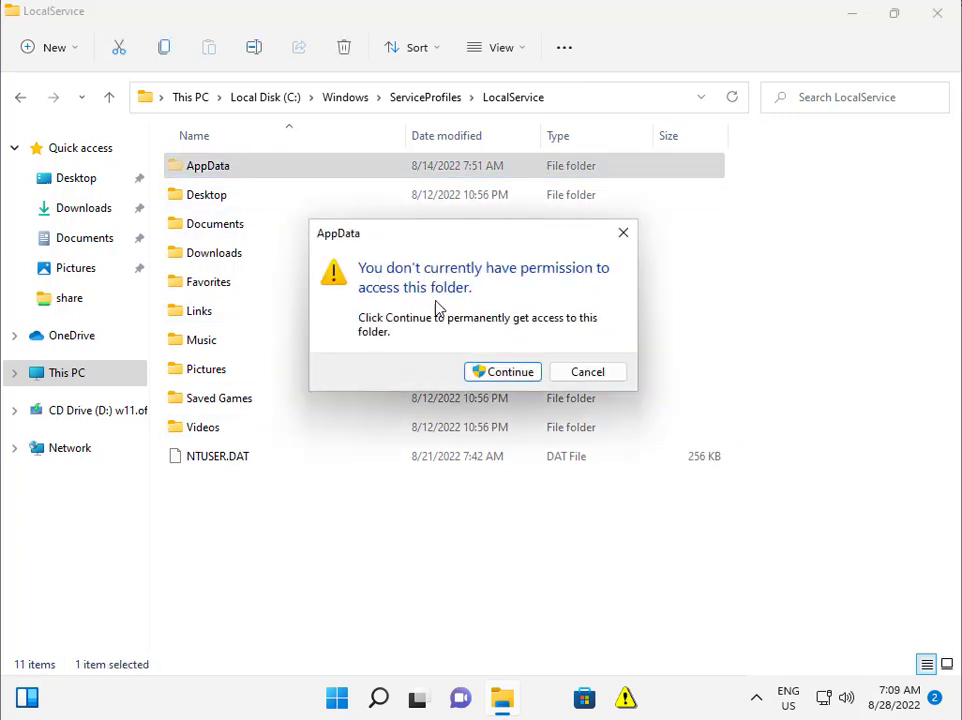
pyautogui.click(511, 372)
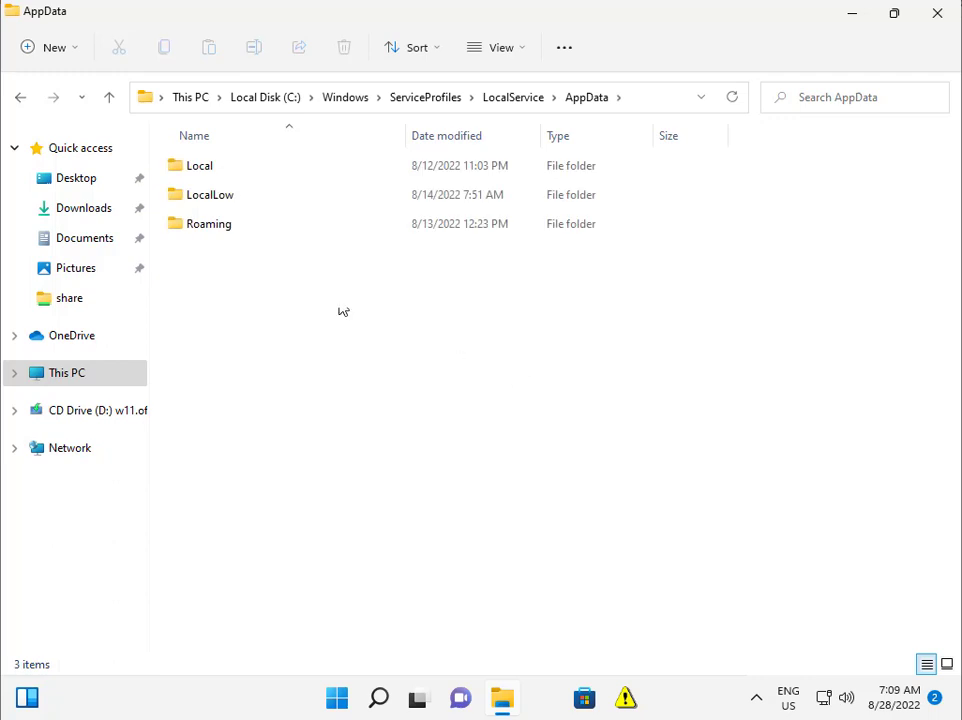
# Open the Local folder and the Microsoft folder inside it, granting permanent access to both.
pyautogui.doubleClick(226, 165)
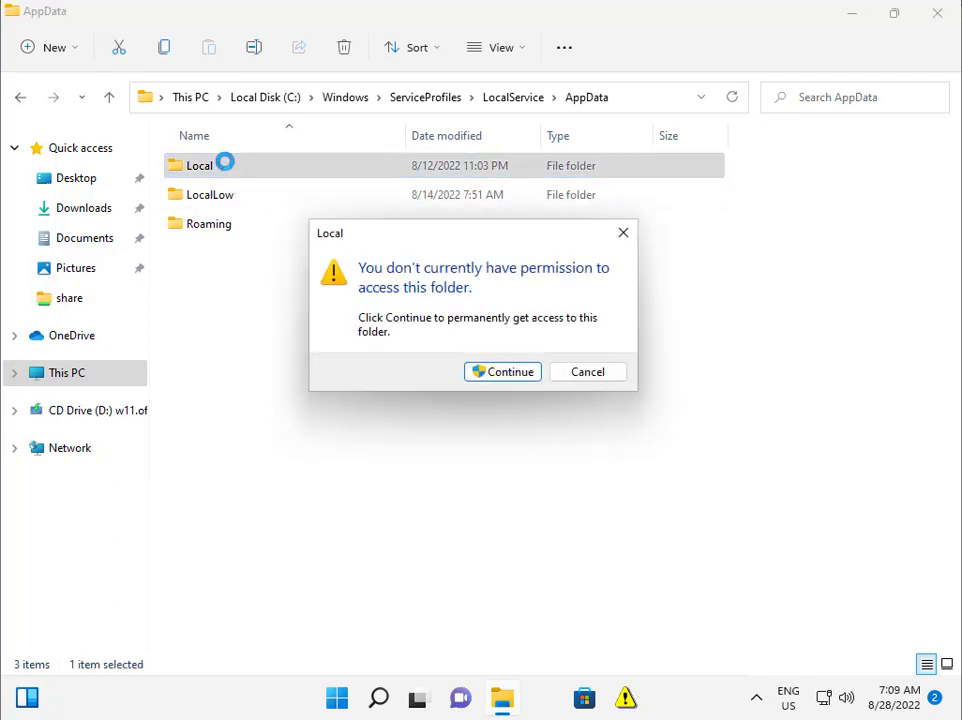
pyautogui.click(499, 371)
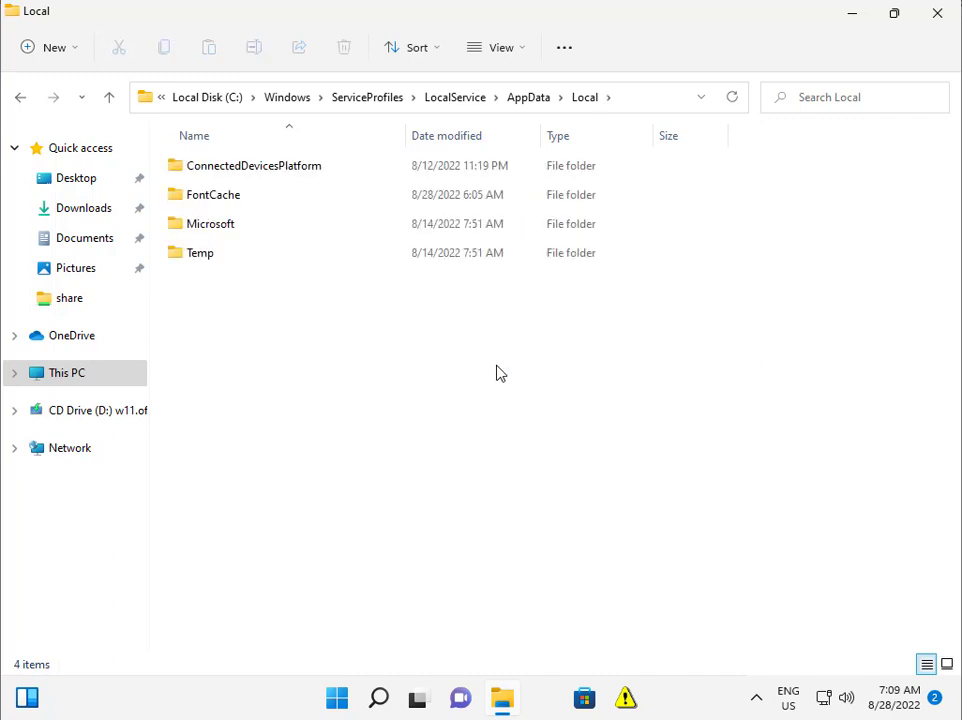
pyautogui.doubleClick(242, 224)
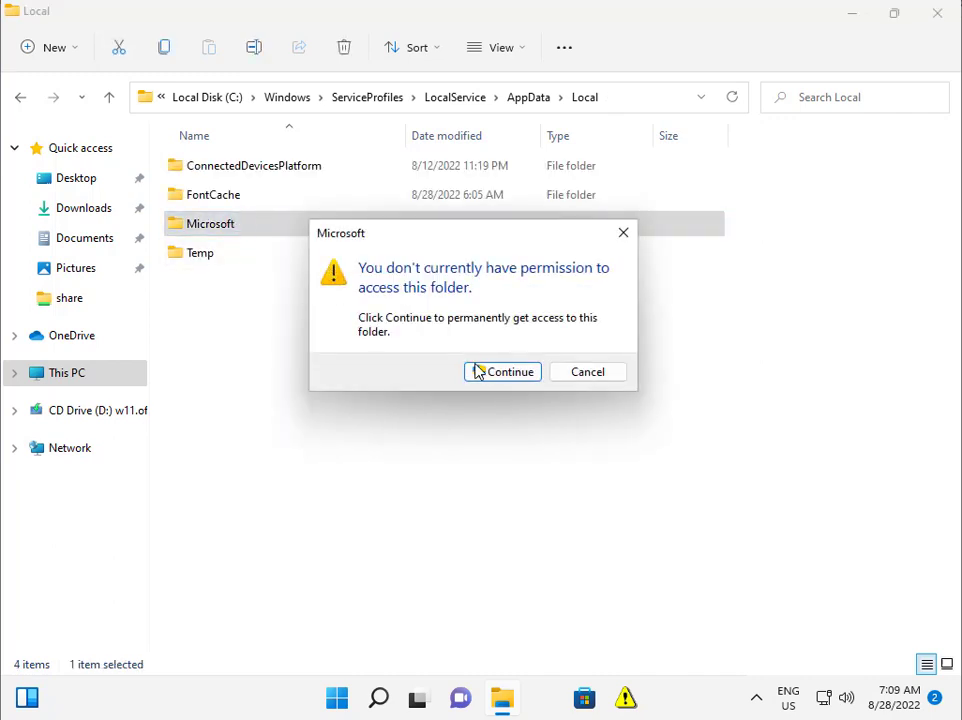
pyautogui.click(480, 367)
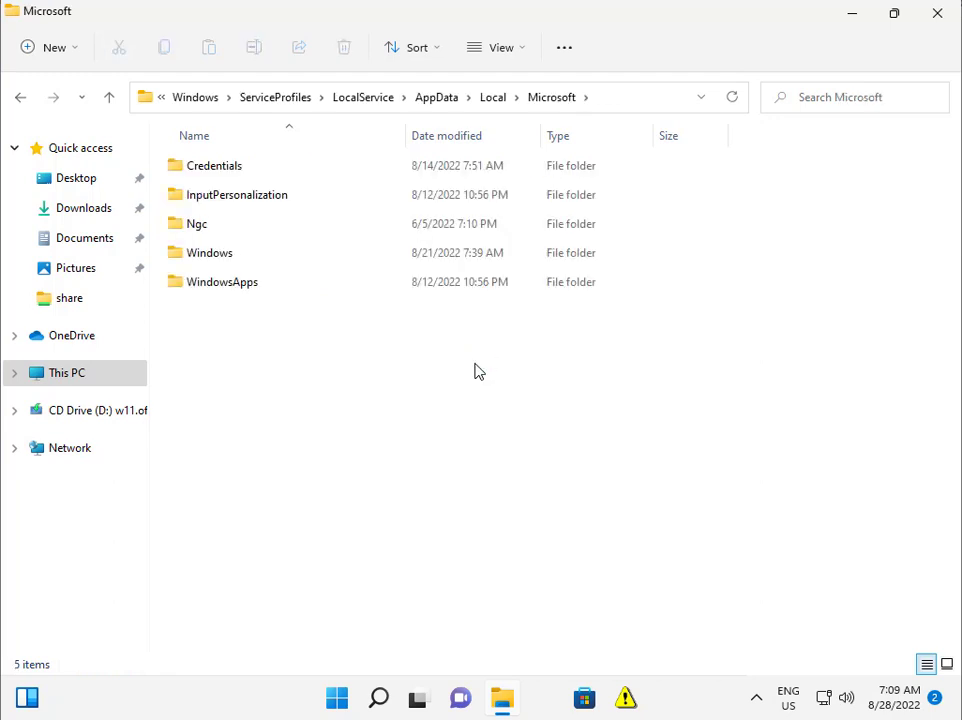
# Try to open the Ngc folder by requesting permanent access to it.
pyautogui.doubleClick(229, 230)
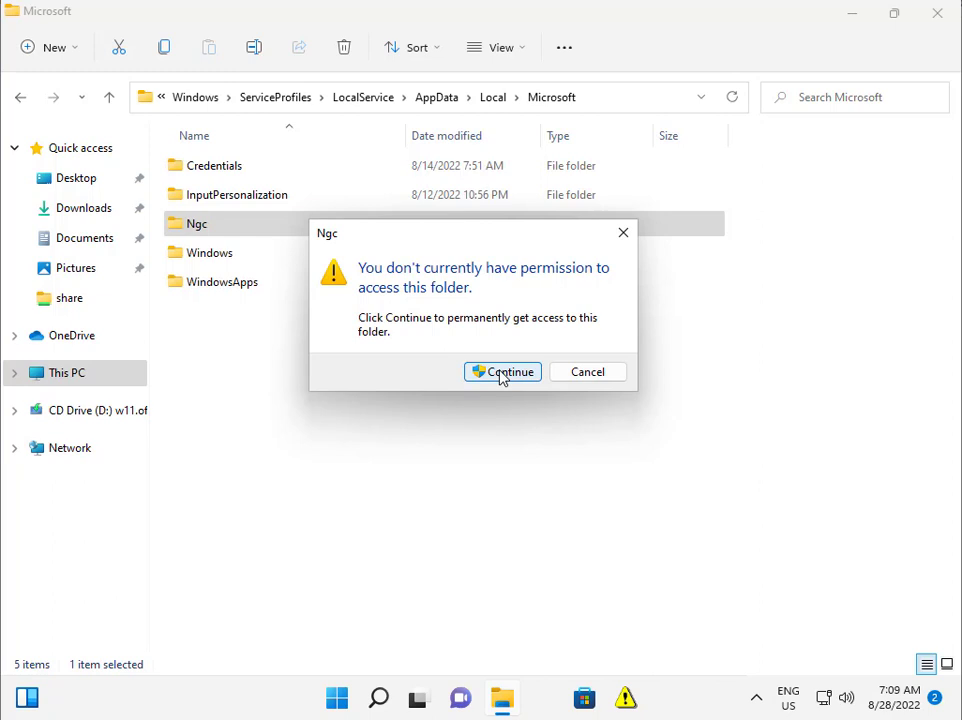
pyautogui.click(500, 374)
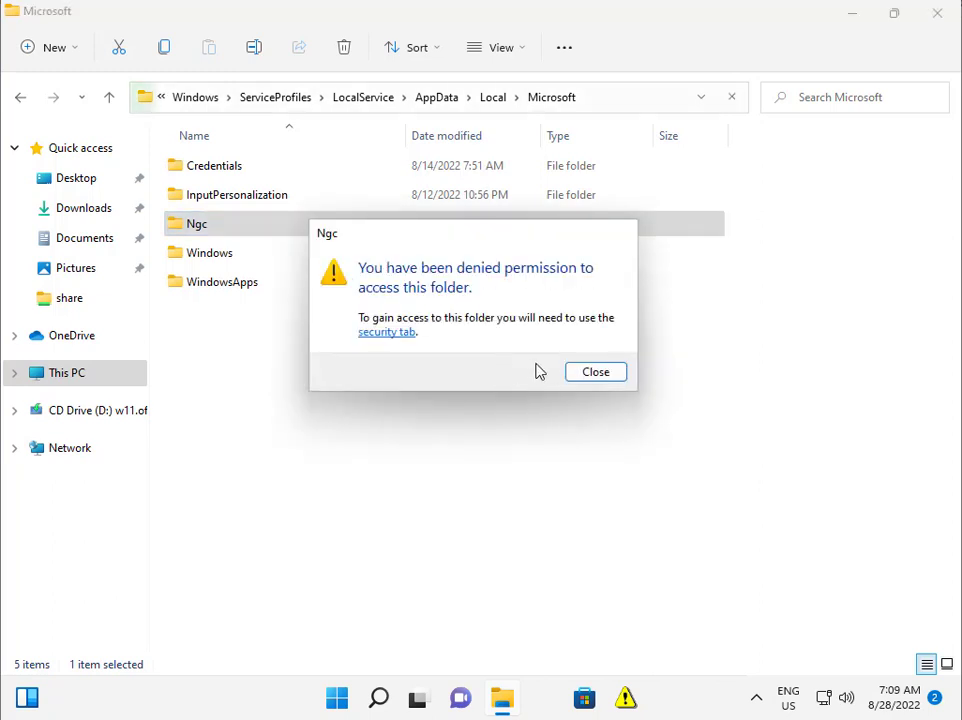
pyautogui.click(595, 372)
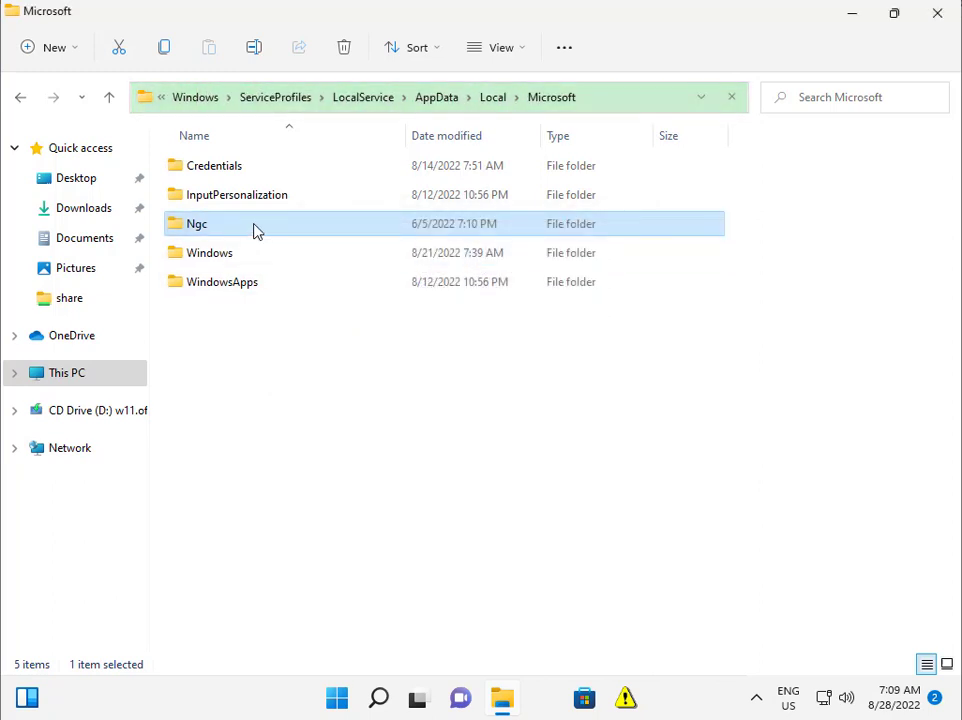
# Open the security permissions of the current Microsoft folder for editing.
pyautogui.rightClick(255, 229)
pyautogui.click(360, 588)
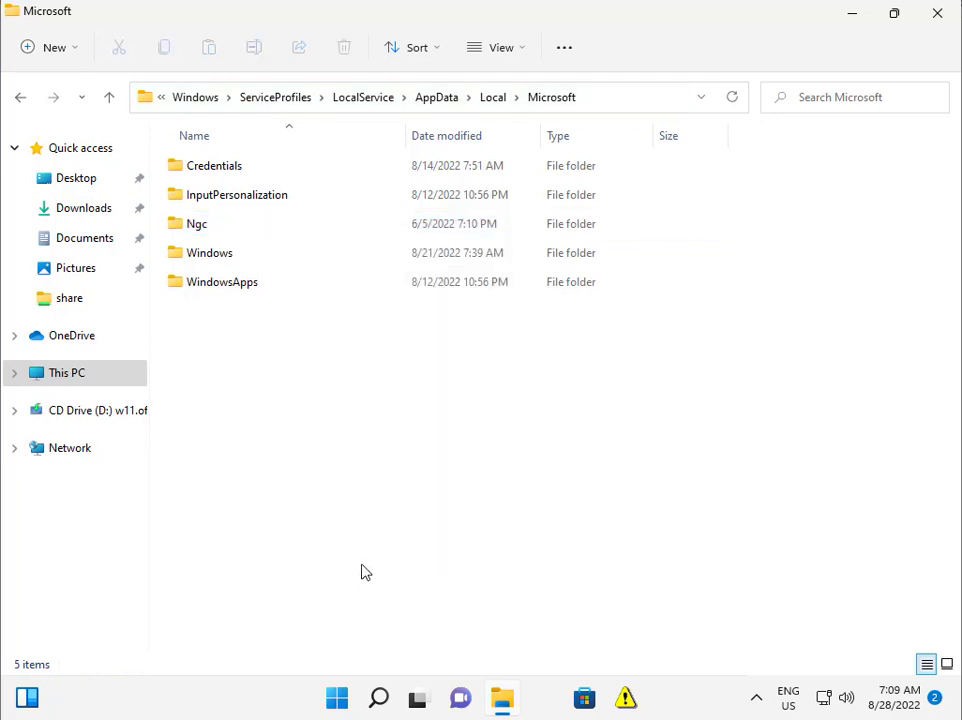
pyautogui.rightClick(227, 238)
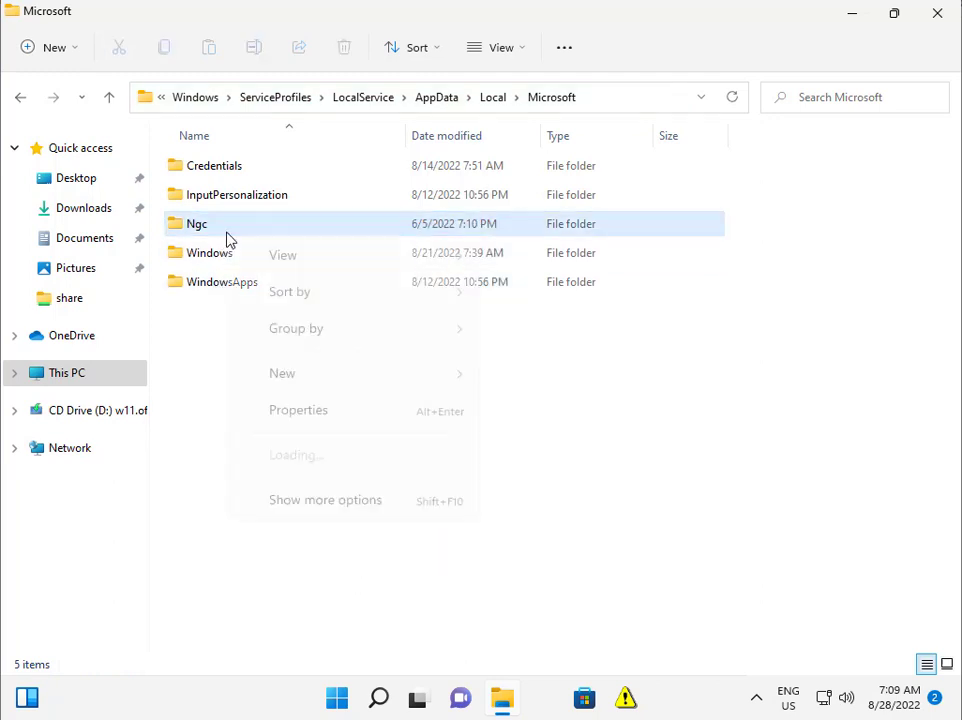
pyautogui.click(316, 457)
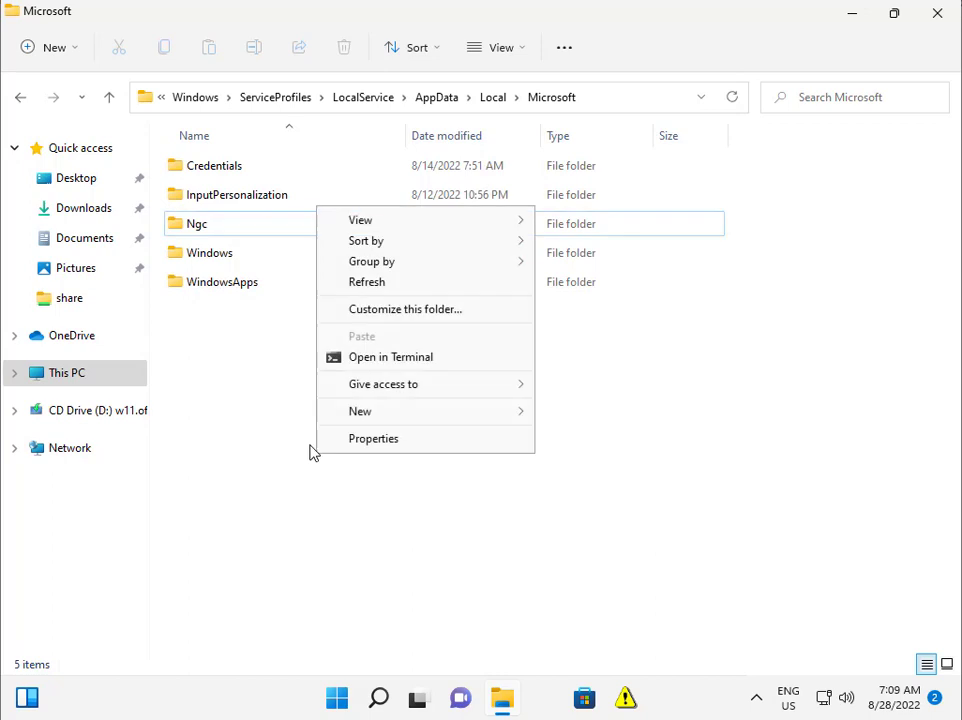
pyautogui.click(376, 439)
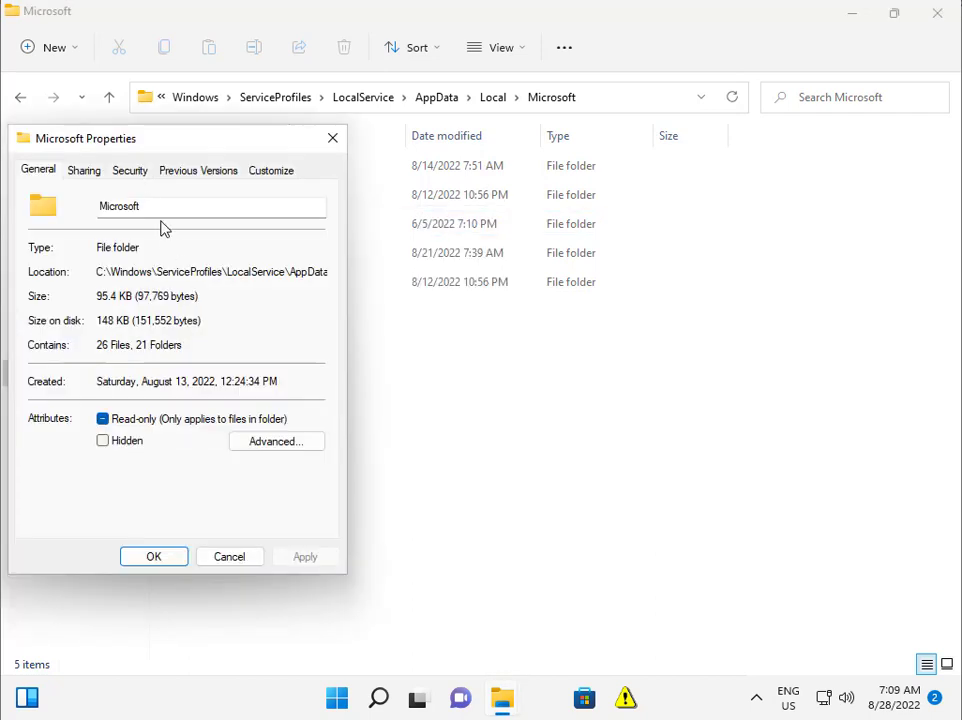
pyautogui.click(134, 172)
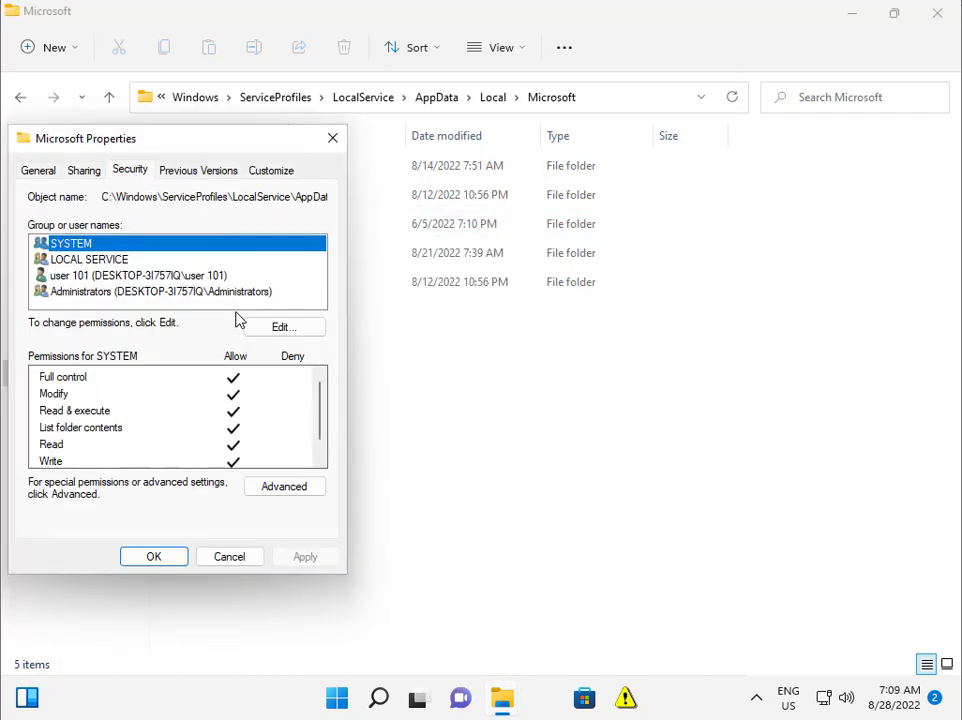
pyautogui.click(286, 330)
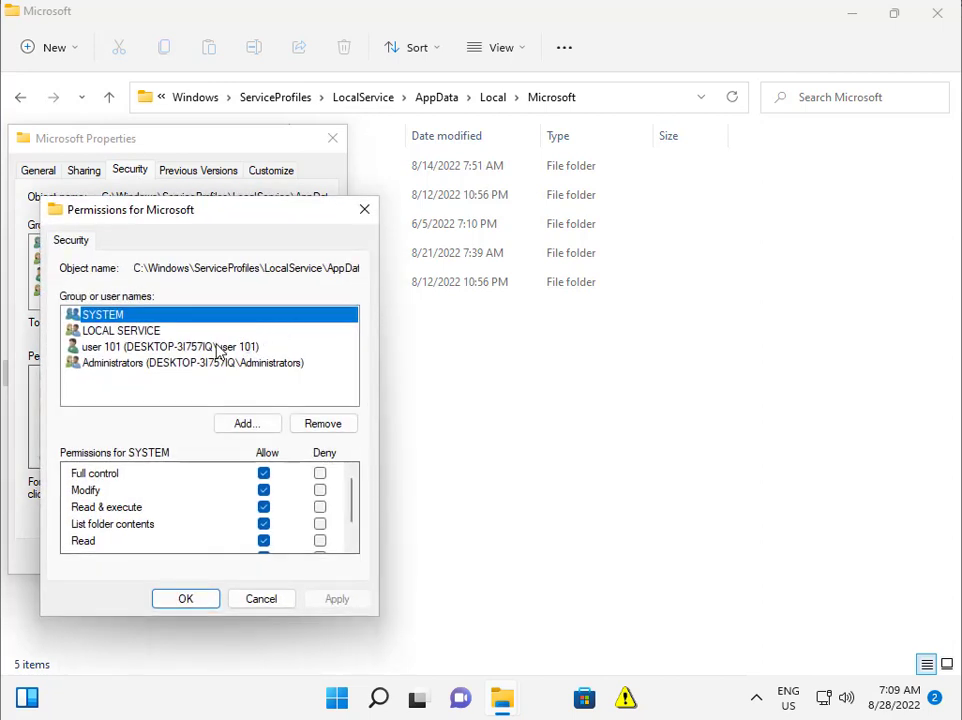
# Add the Everyone group with Full control allowed on the Microsoft folder, accept the permission change, and close the folder's properties.
pyautogui.click(250, 423)
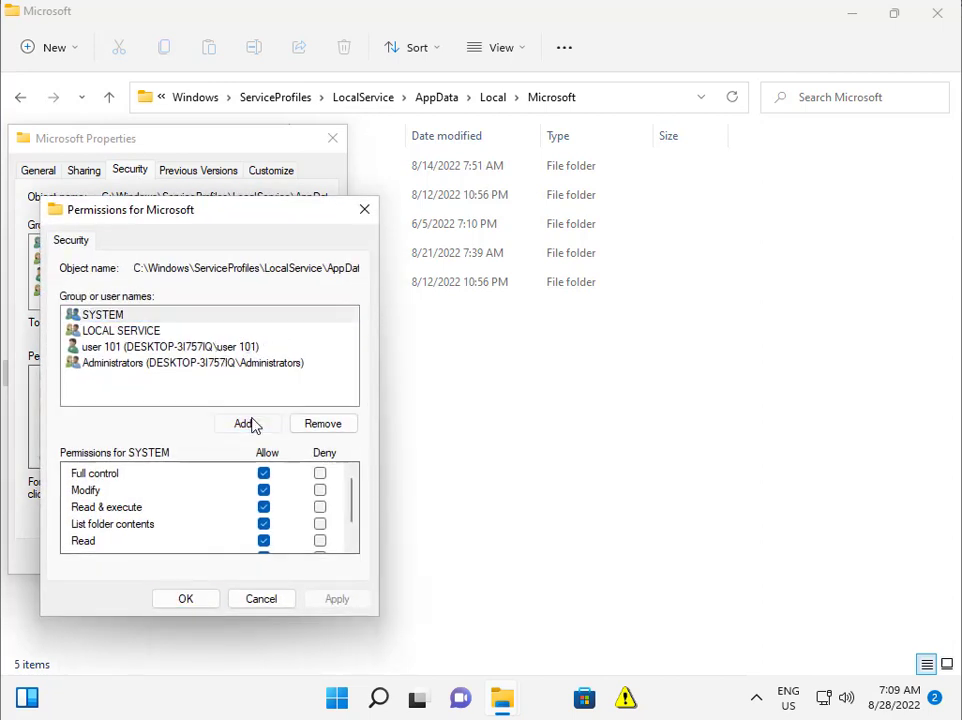
pyautogui.write('eve')
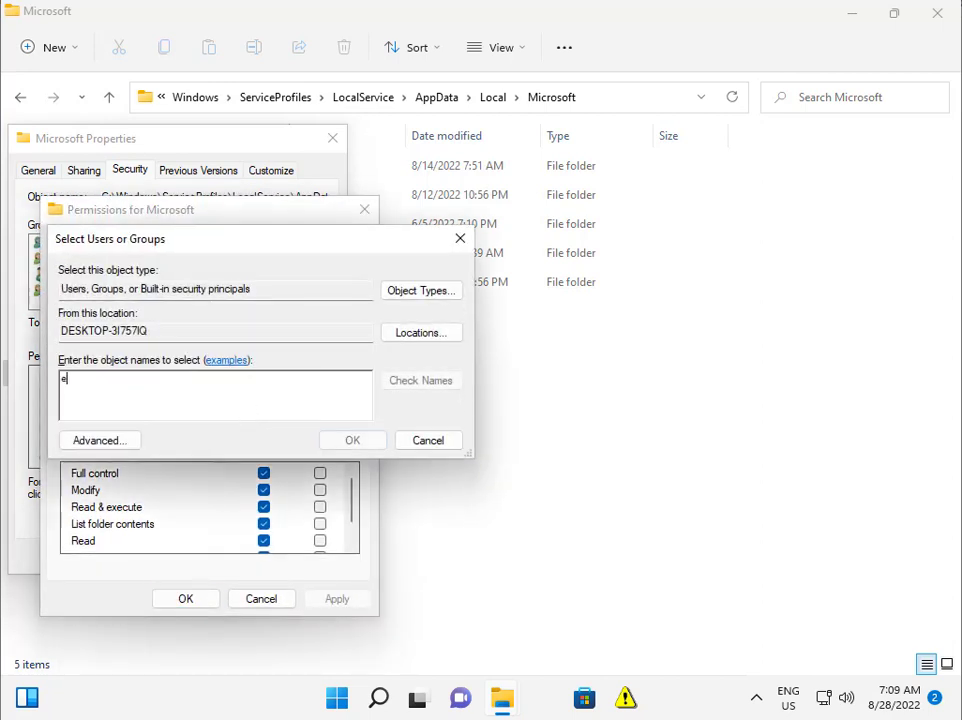
pyautogui.click(404, 386)
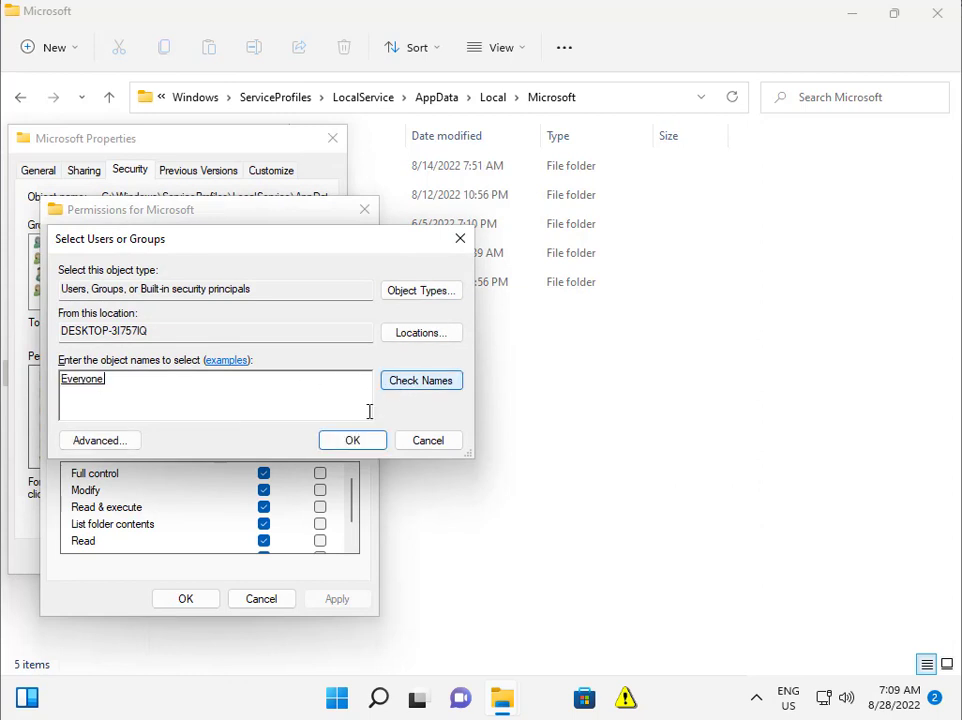
pyautogui.click(263, 473)
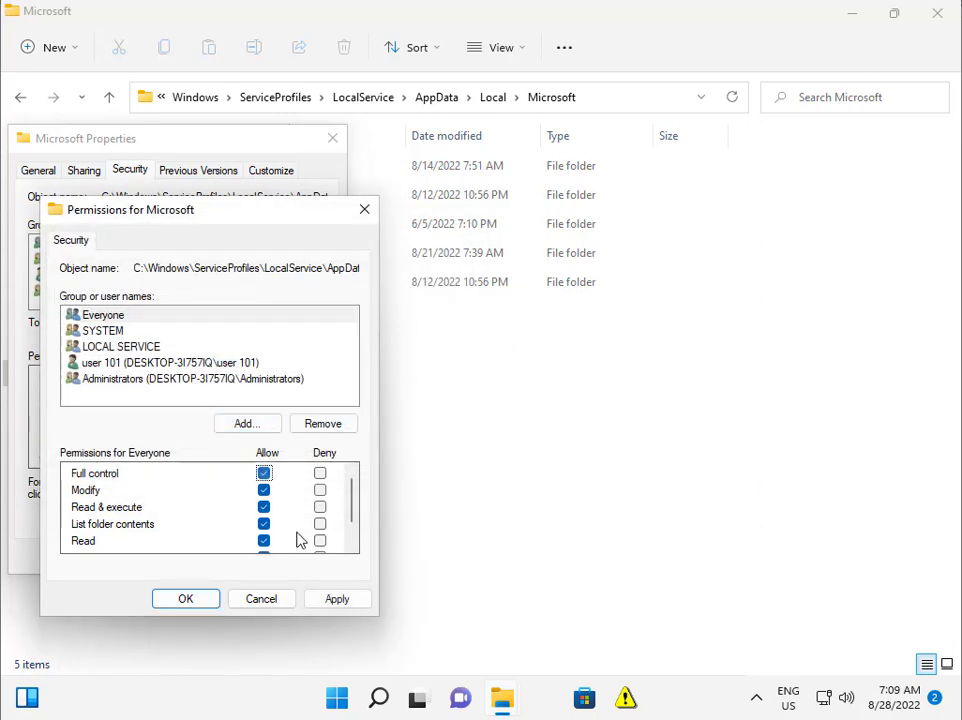
pyautogui.click(337, 598)
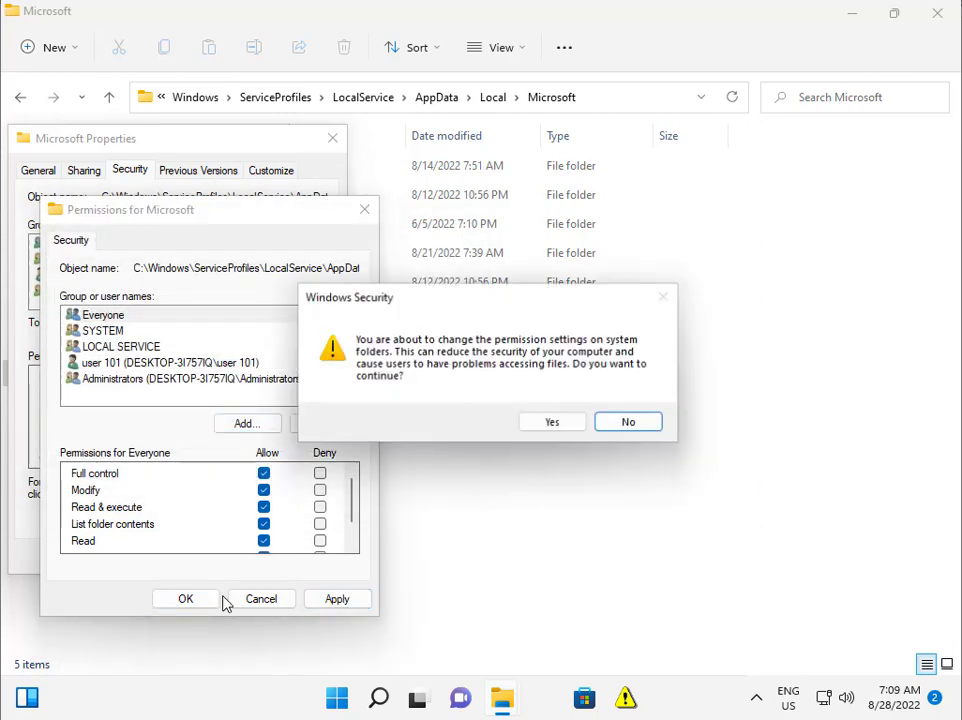
pyautogui.click(537, 424)
pyautogui.click(535, 438)
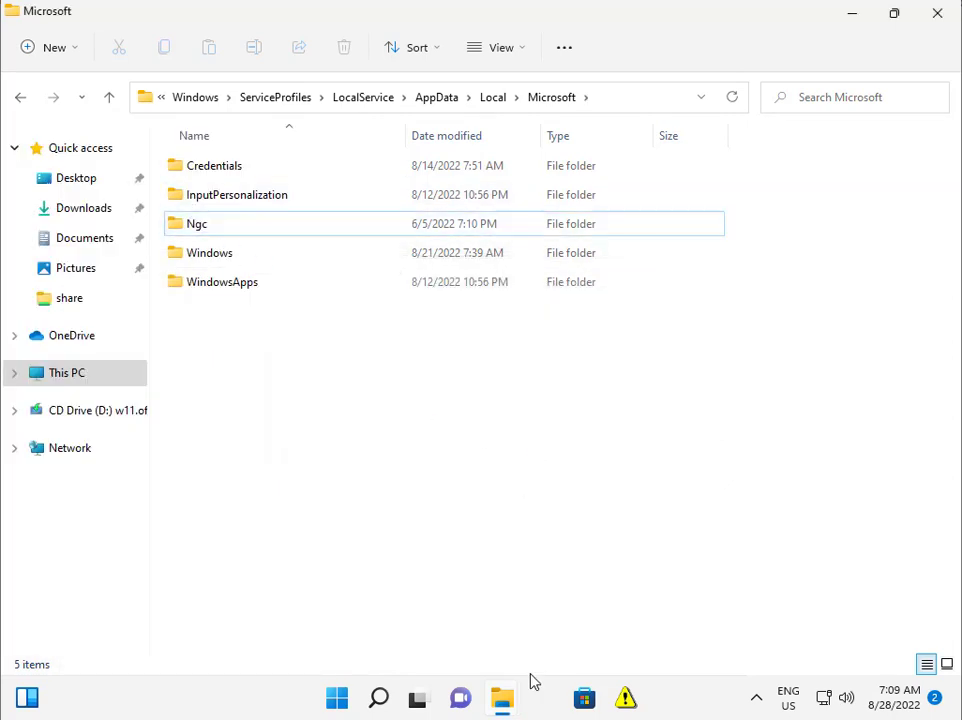
pyautogui.moveTo(503, 705)
pyautogui.click(597, 610)
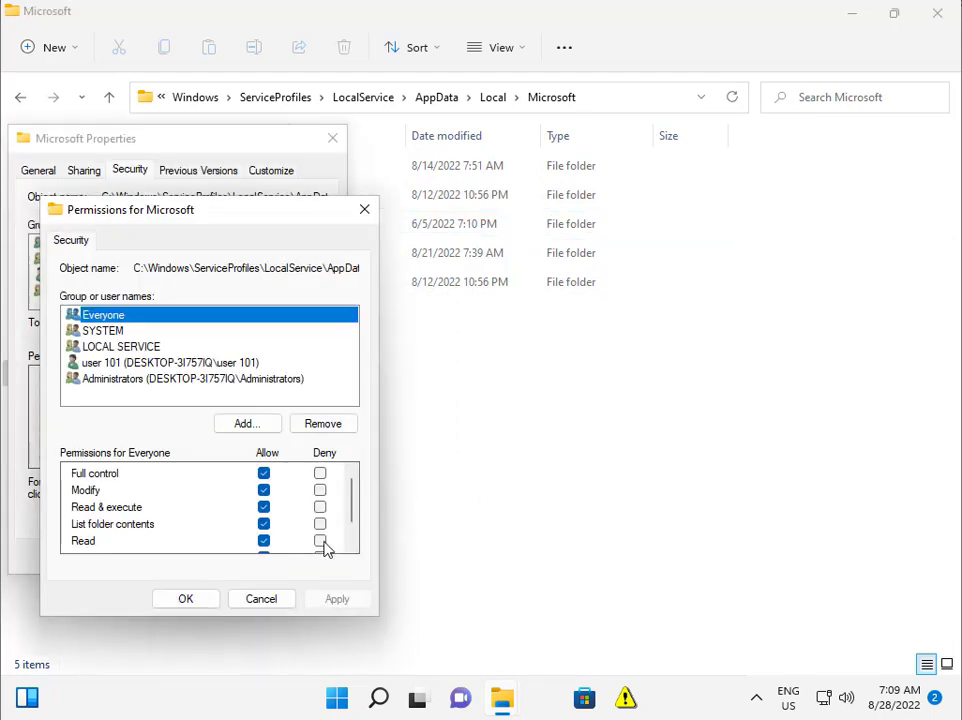
pyautogui.click(212, 599)
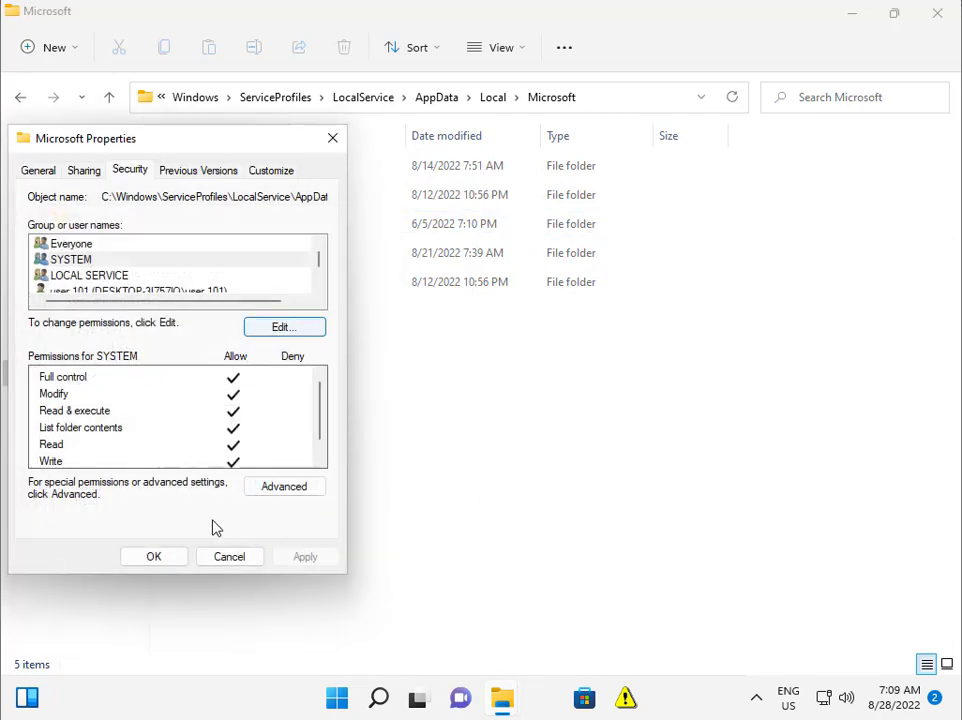
pyautogui.click(163, 564)
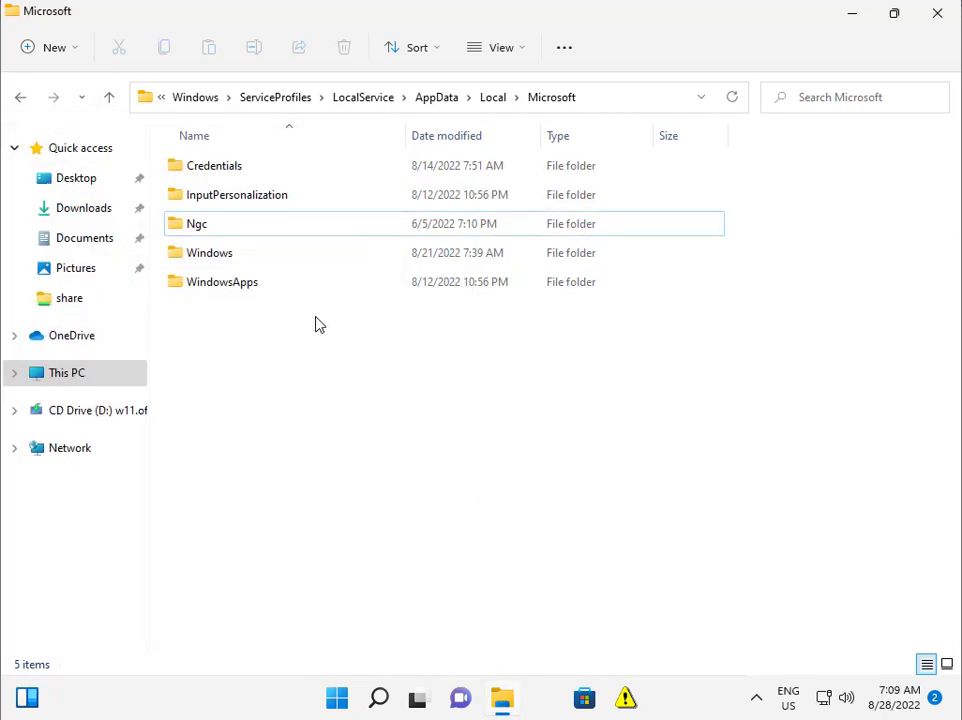
# Retry opening the Ngc folder with permanent access under the new Microsoft folder permissions.
pyautogui.doubleClick(297, 228)
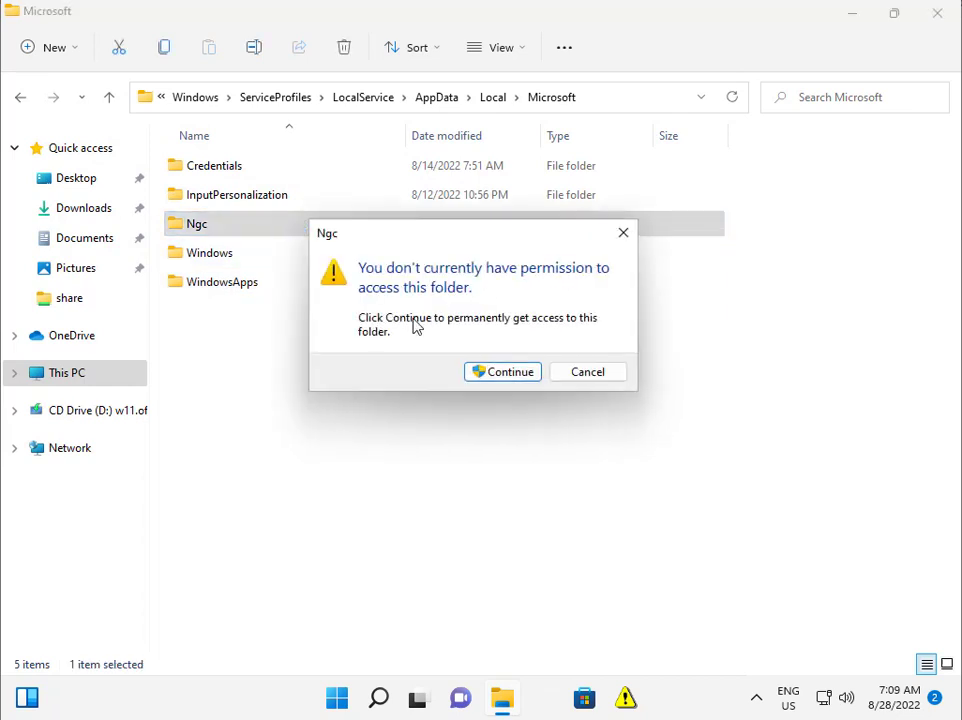
pyautogui.click(497, 373)
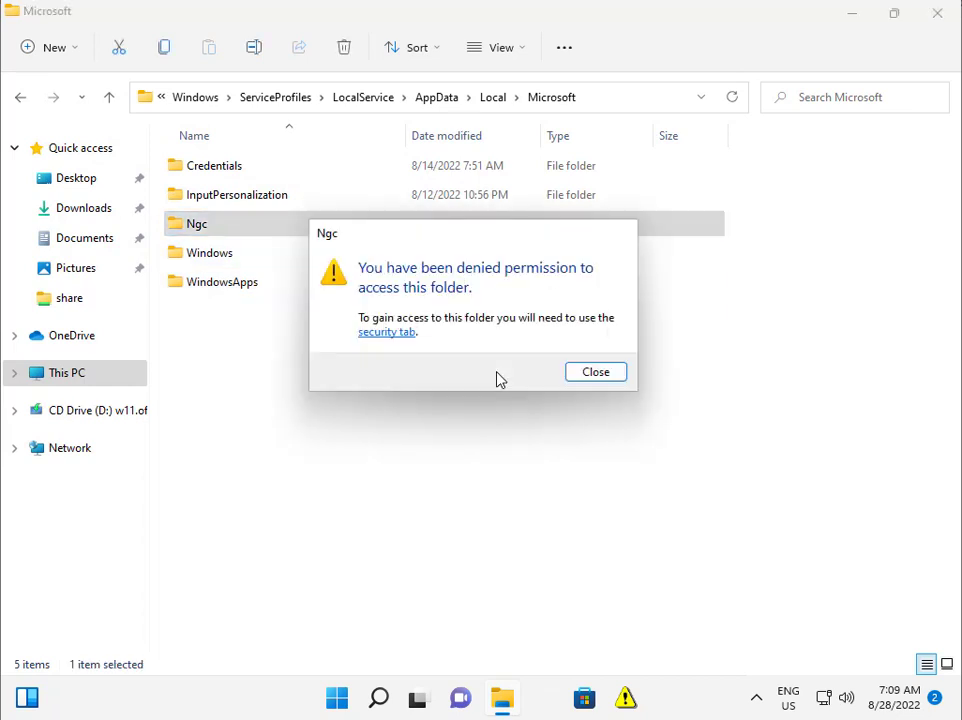
pyautogui.click(580, 371)
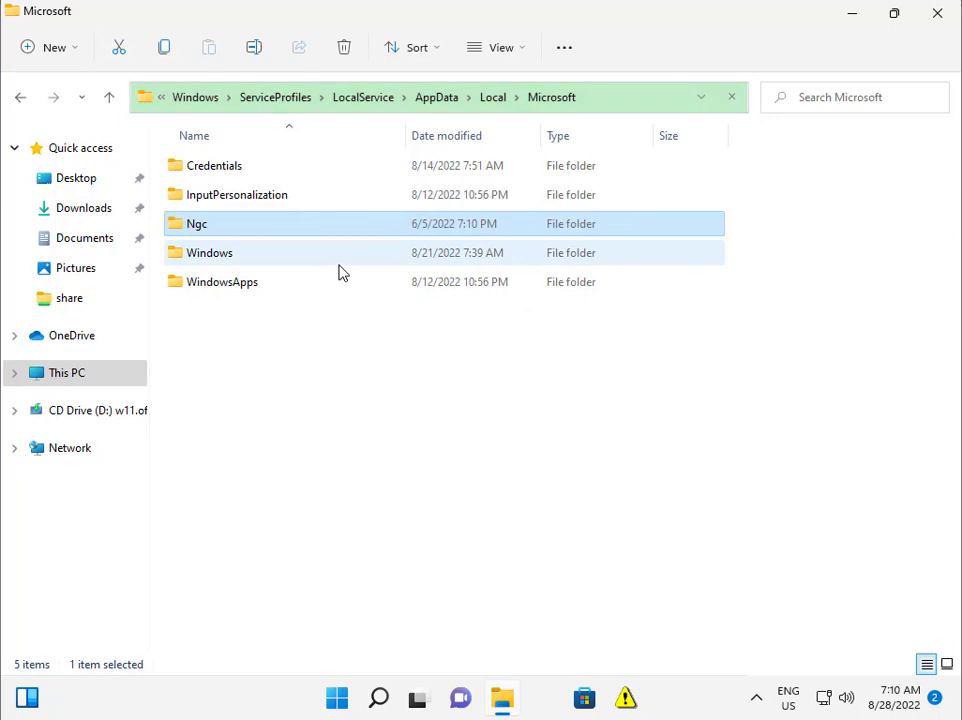
# Try to delete the Ngc folder with administrator permission, then cancel the deletion.
pyautogui.press('Delete')
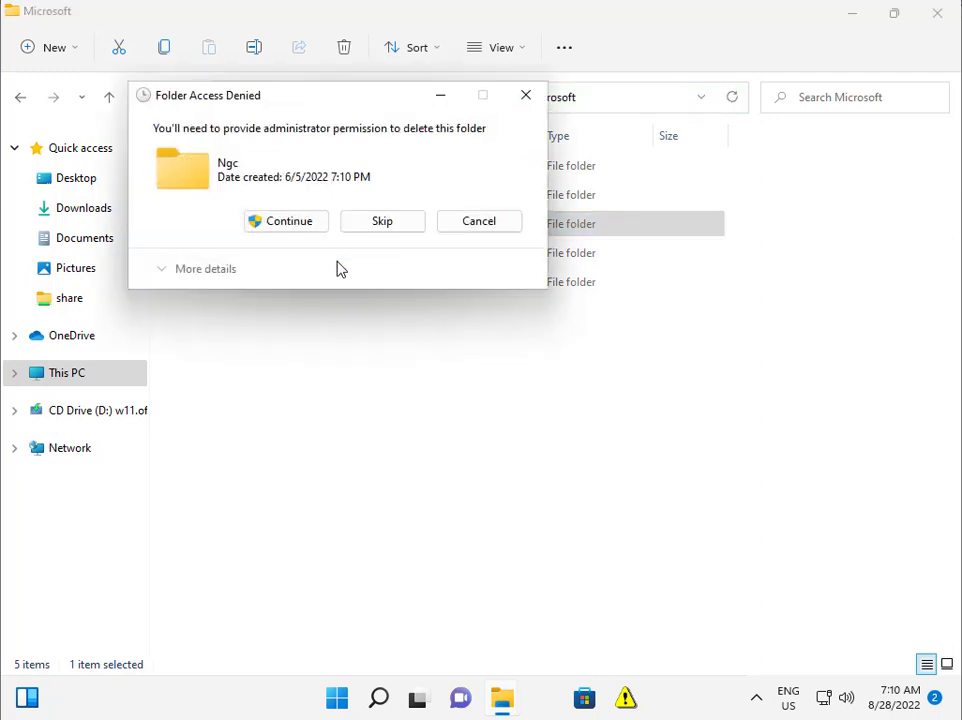
pyautogui.click(279, 217)
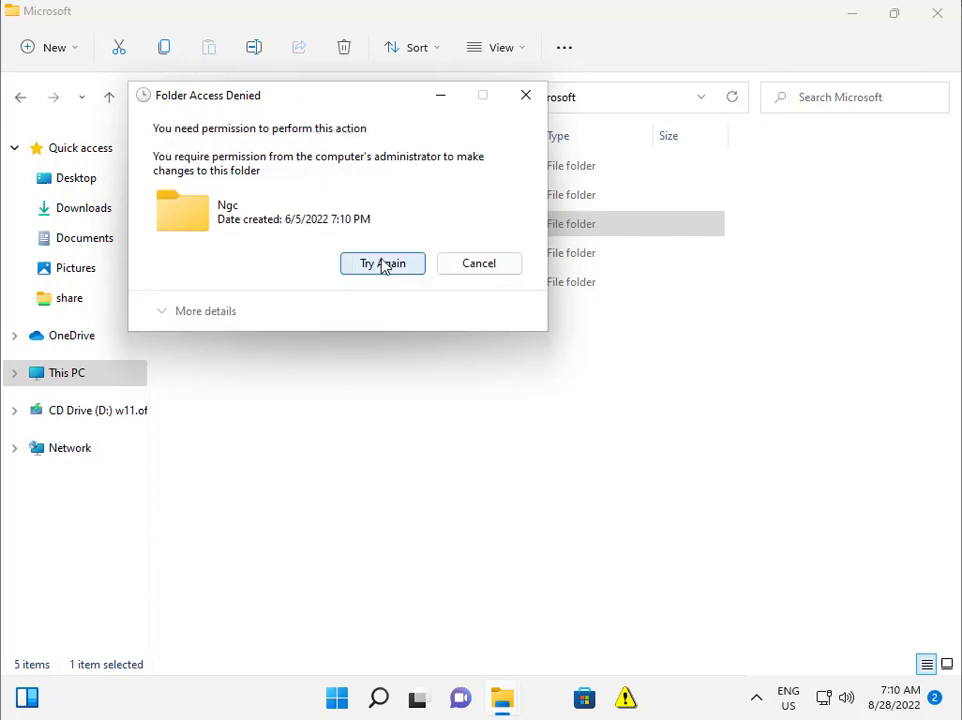
pyautogui.click(478, 266)
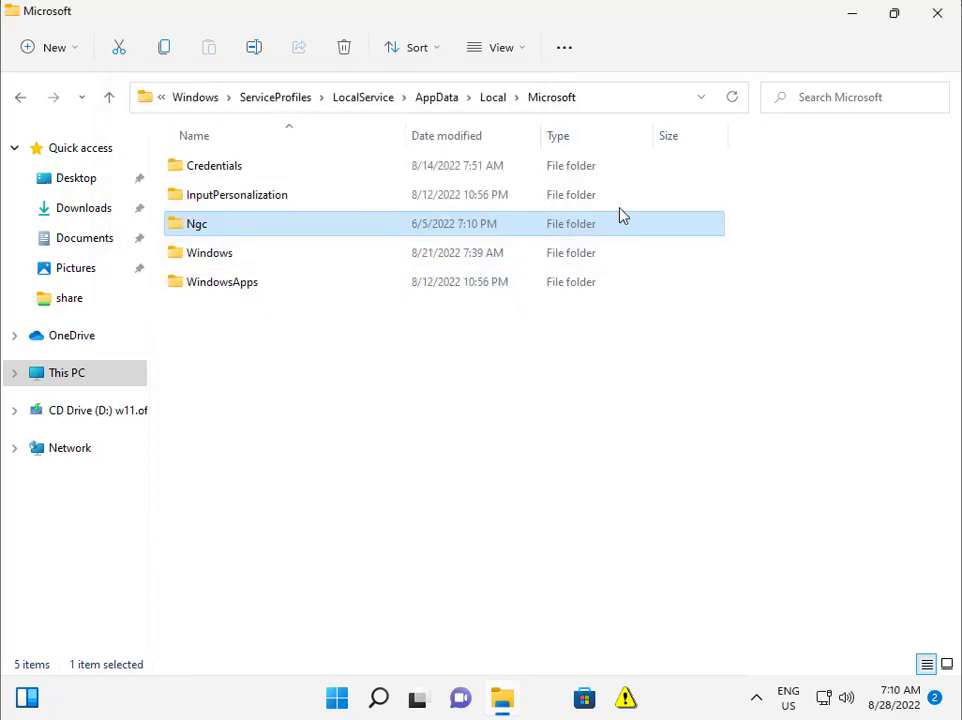
# Close the Microsoft folder window and open the account sign-in options in Windows Settings.
pyautogui.click(940, 18)
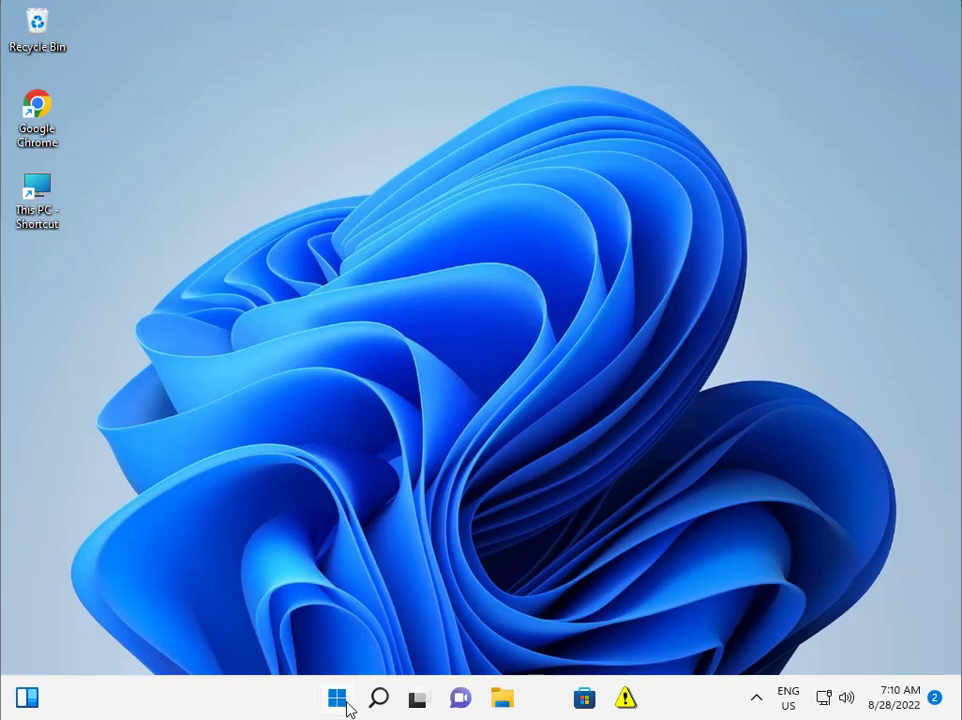
pyautogui.click(337, 698)
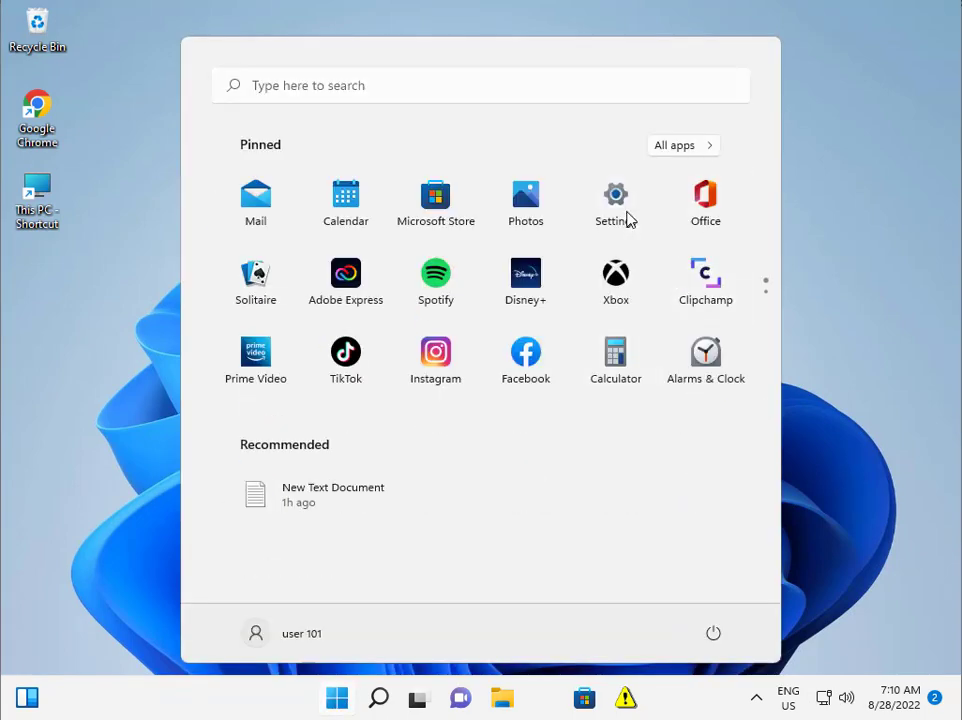
pyautogui.click(615, 205)
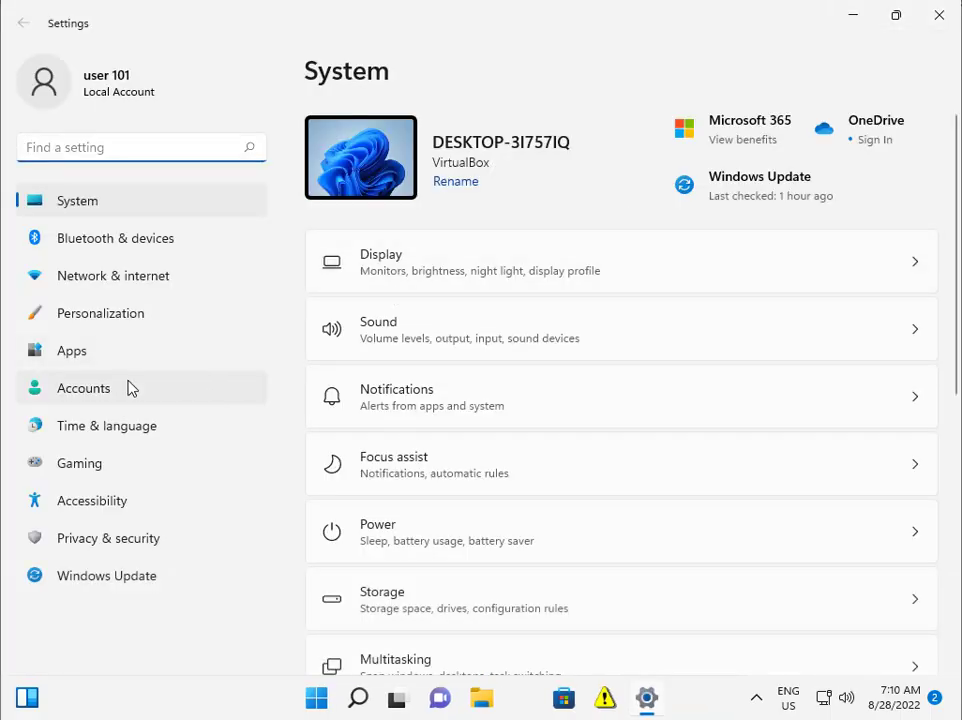
pyautogui.click(130, 388)
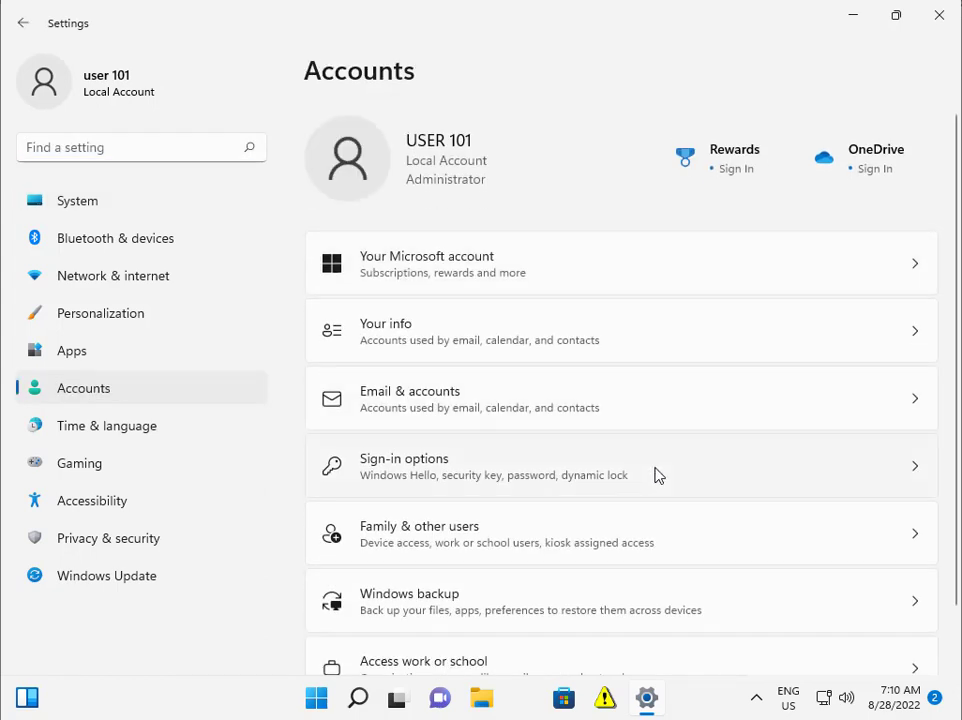
pyautogui.click(658, 475)
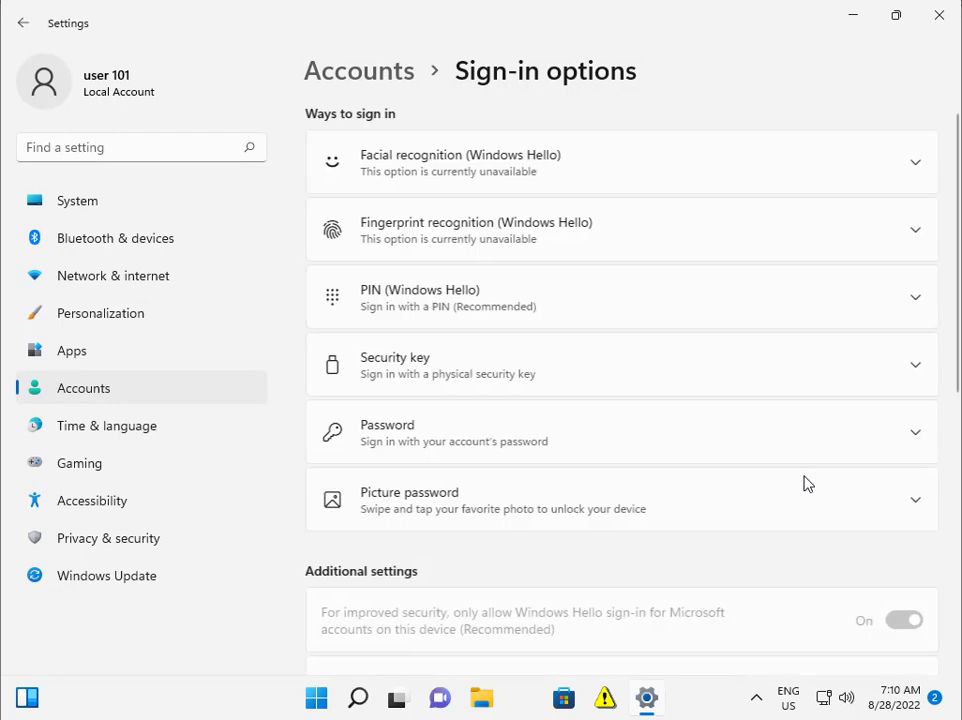
pyautogui.click(658, 366)
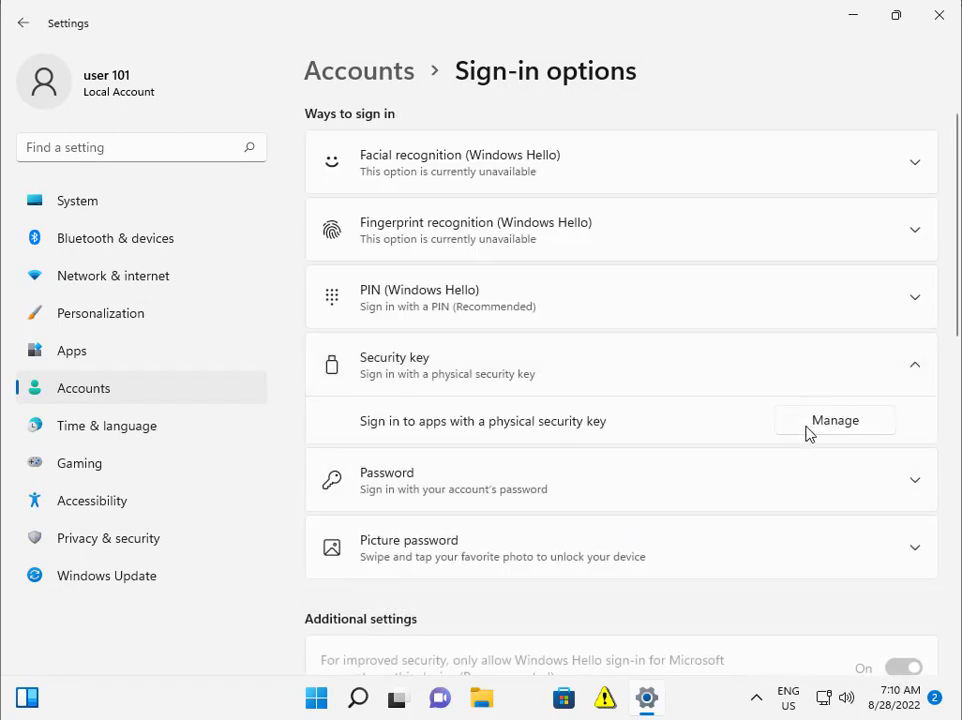
pyautogui.click(810, 431)
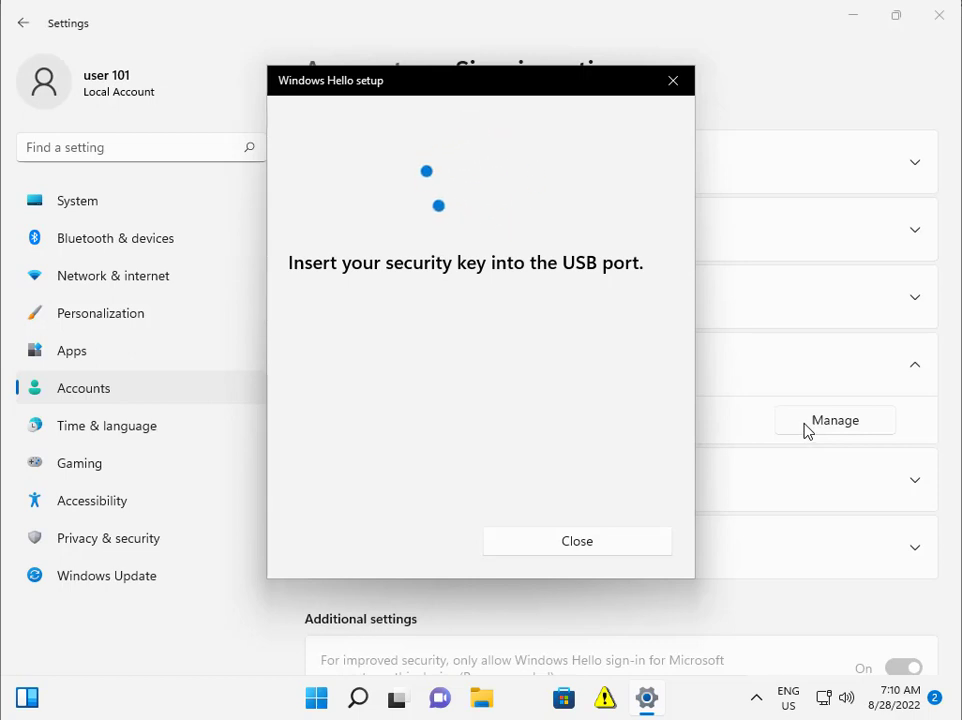
pyautogui.moveTo(522, 87); pyautogui.dragTo(610, 150)
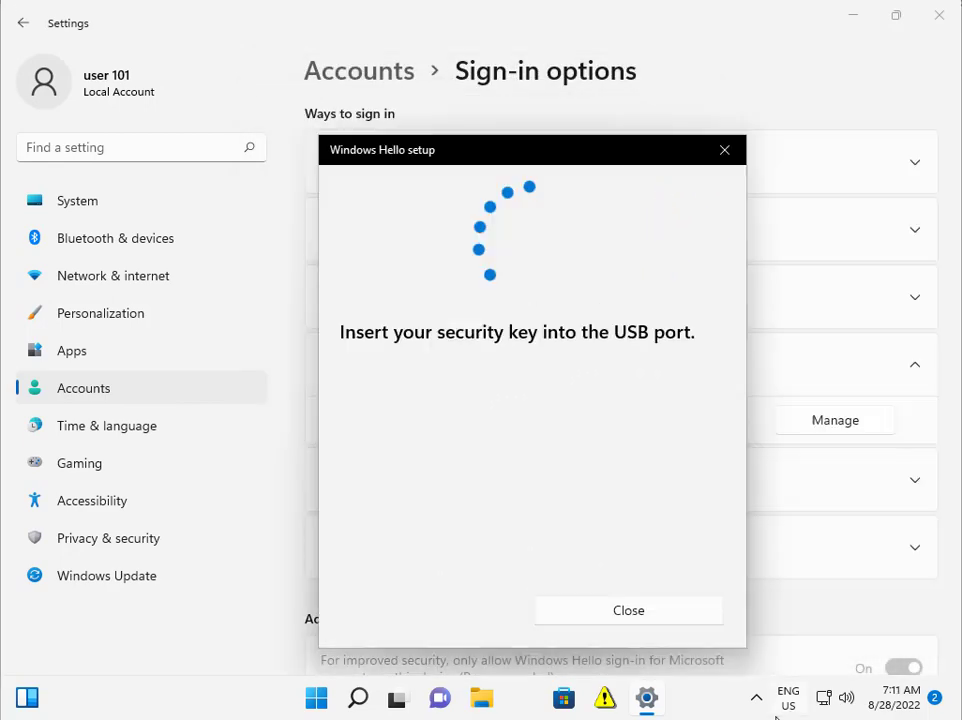
pyautogui.moveTo(690, 160); pyautogui.dragTo(243, 300)
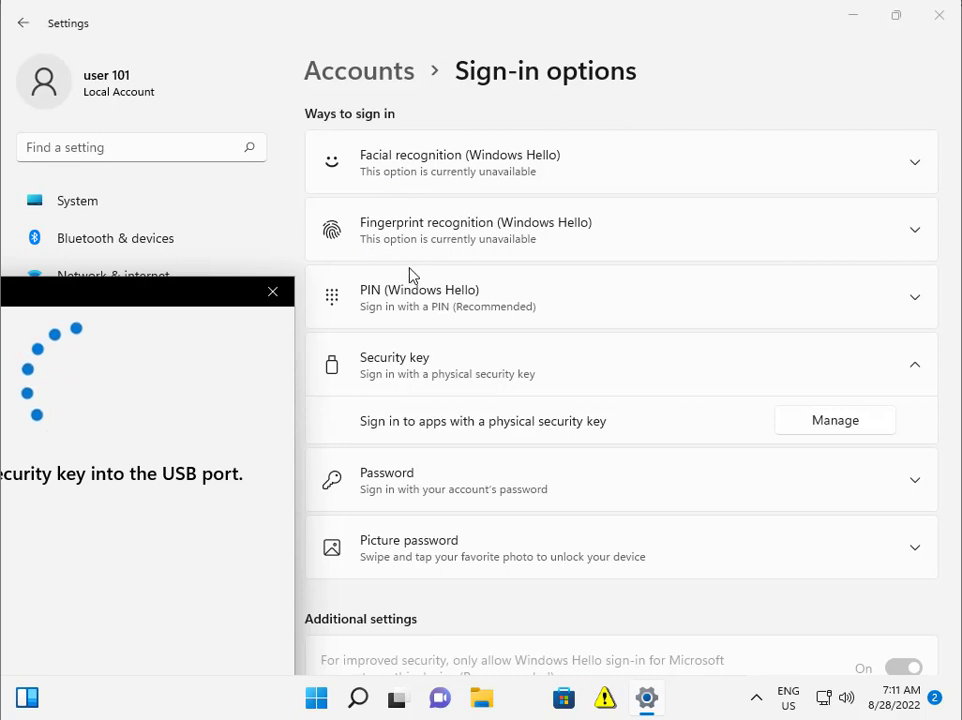
pyautogui.click(273, 293)
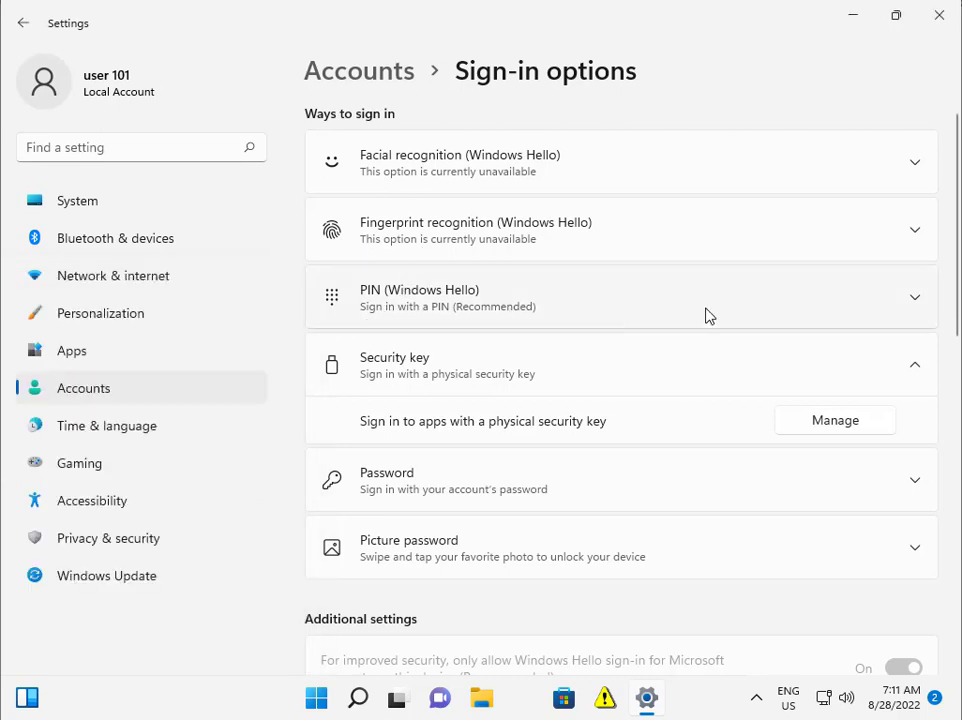
# Start setting up a Windows Hello PIN and enter the account password to verify the local account.
pyautogui.click(853, 316)
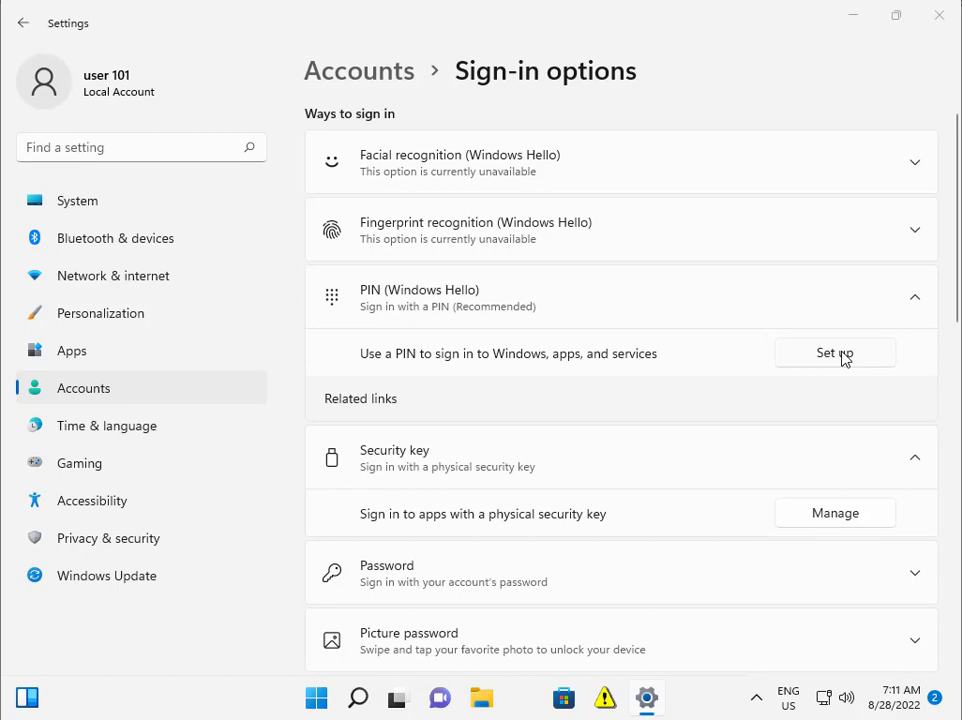
pyautogui.click(843, 357)
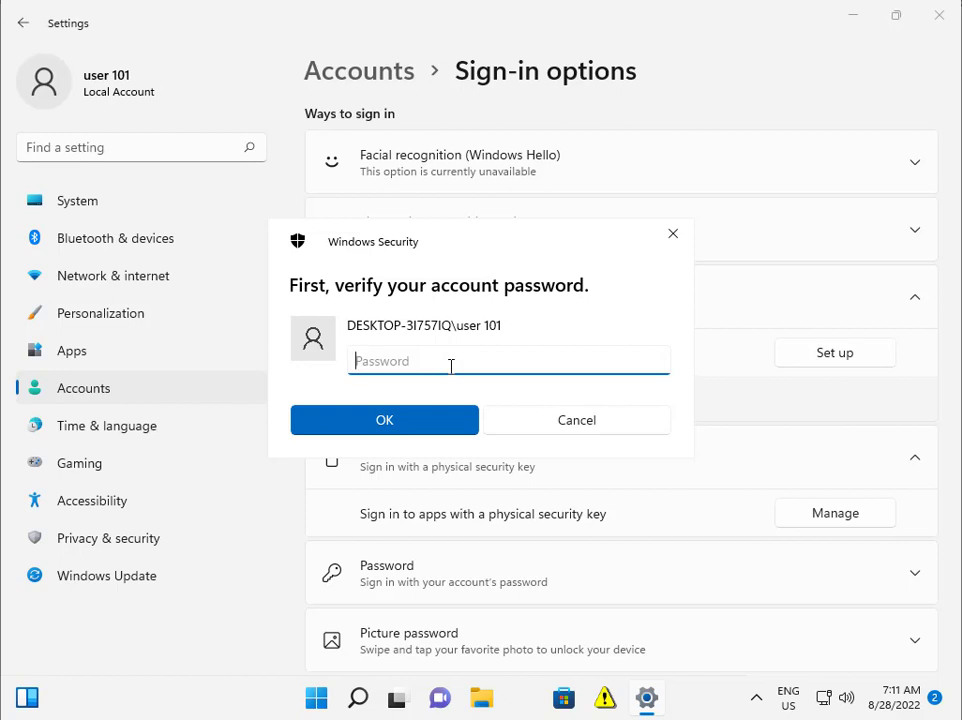
pyautogui.write('••')
pyautogui.click(397, 419)
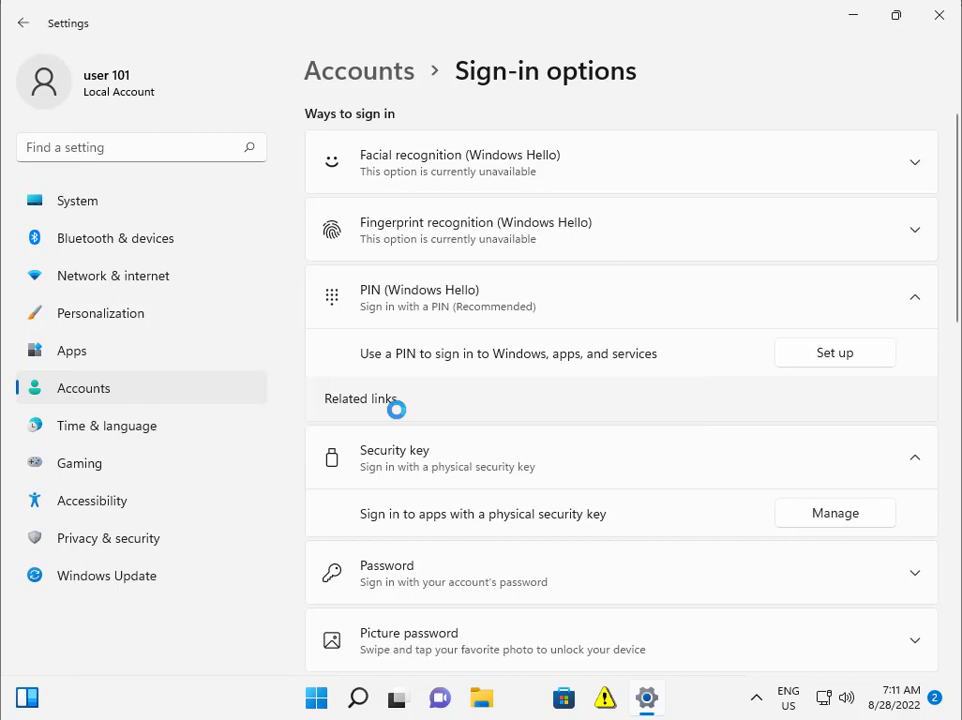